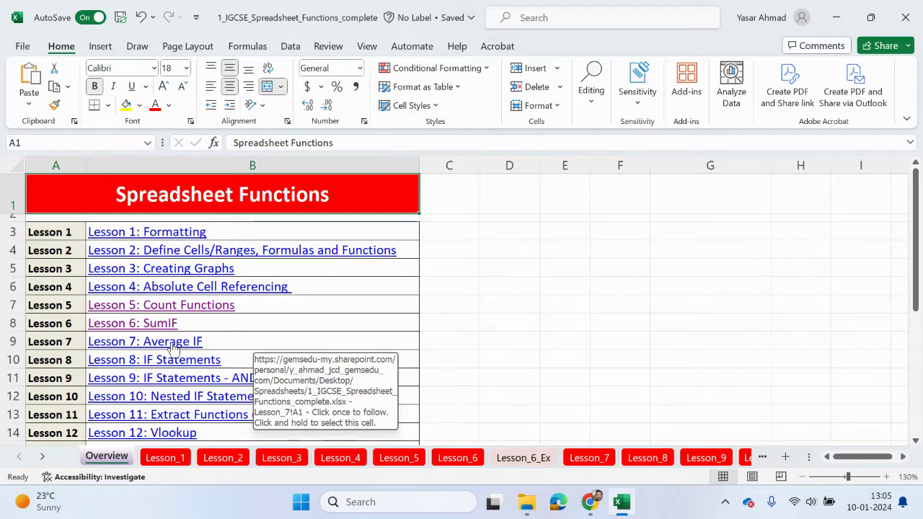
- Go to the Lesson 7: Average IF sheet from the Overview and scroll through its Movies table
click(173, 347)
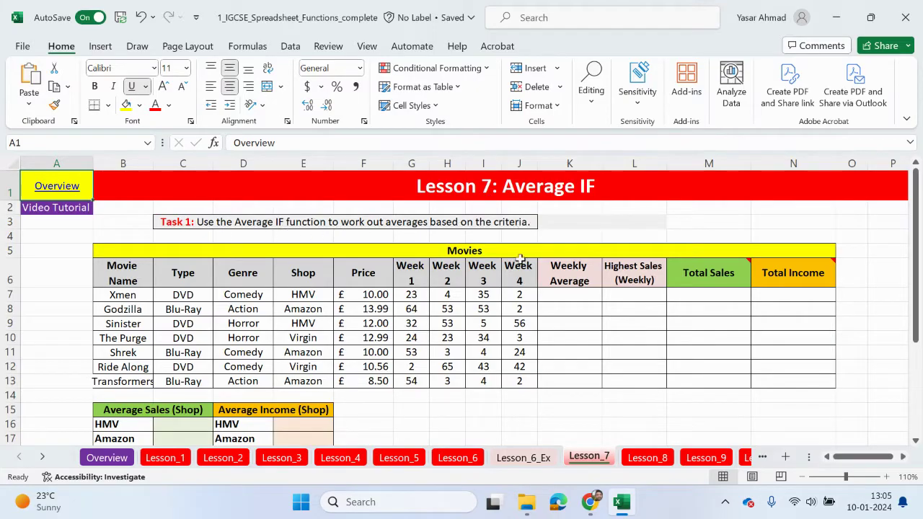
scroll(387, 331, down, 2)
scroll(387, 330, down, 1)
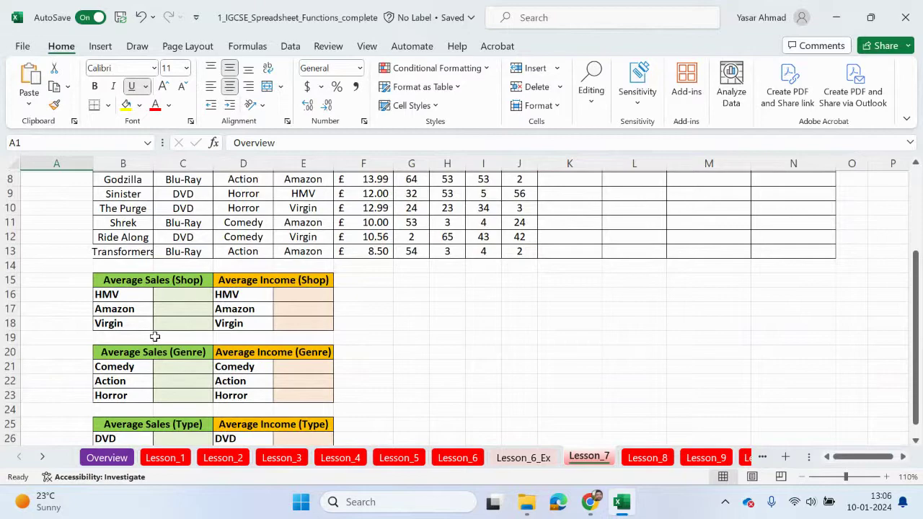
scroll(155, 334, up, 1)
drag(183, 325, 186, 362)
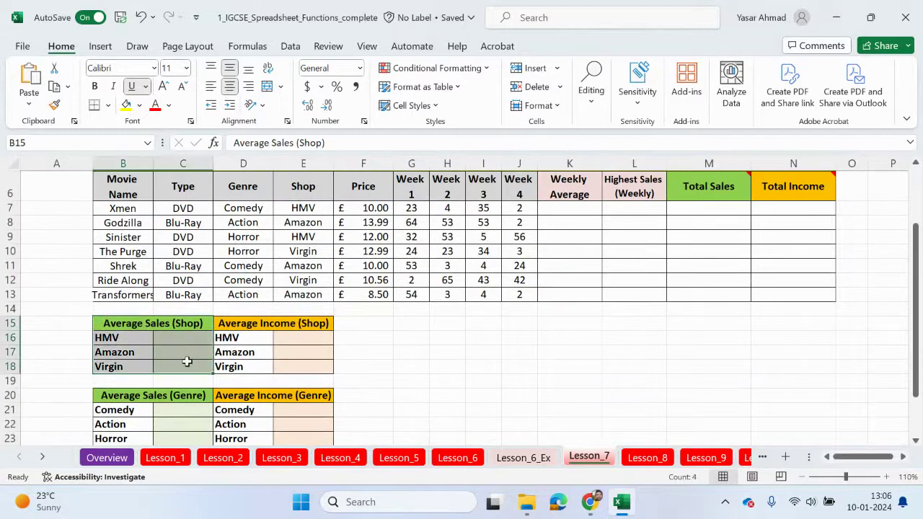
scroll(189, 360, up, 1)
drag(721, 236, 708, 338)
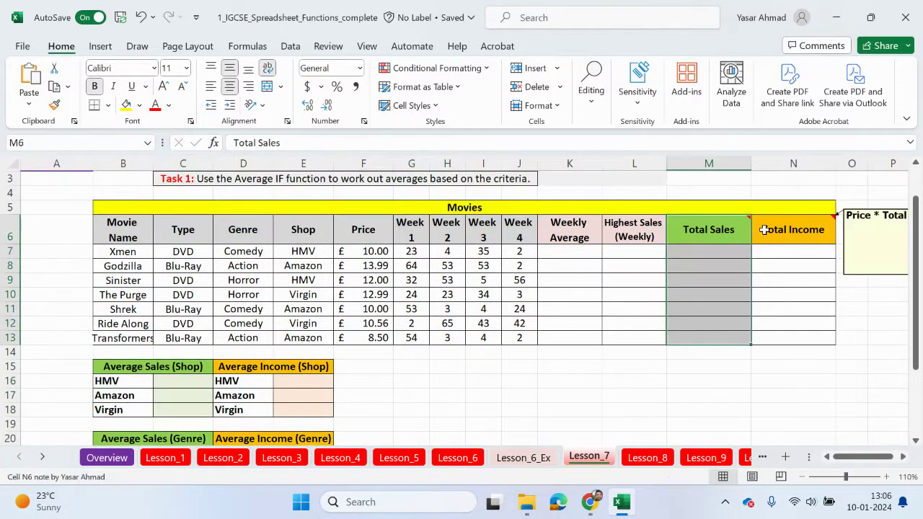
drag(764, 230, 763, 319)
scroll(598, 365, down, 2)
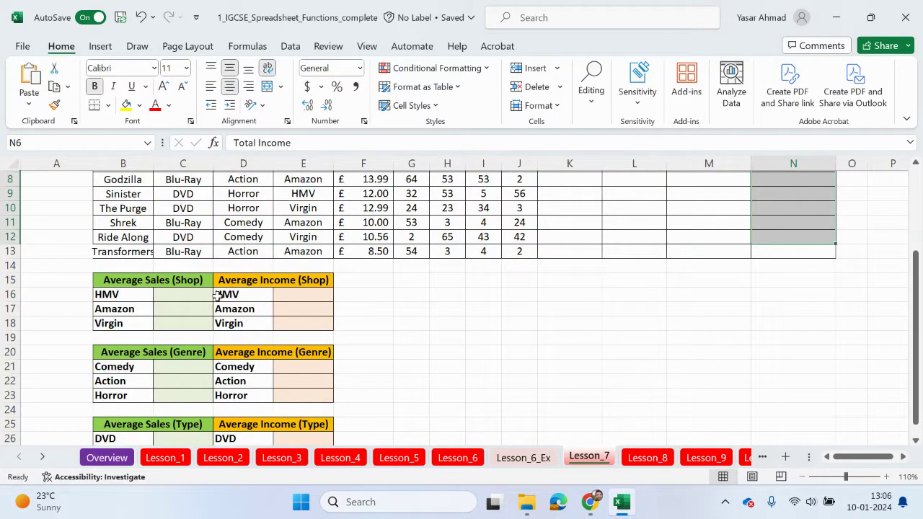
scroll(283, 282, up, 2)
scroll(337, 313, up, 1)
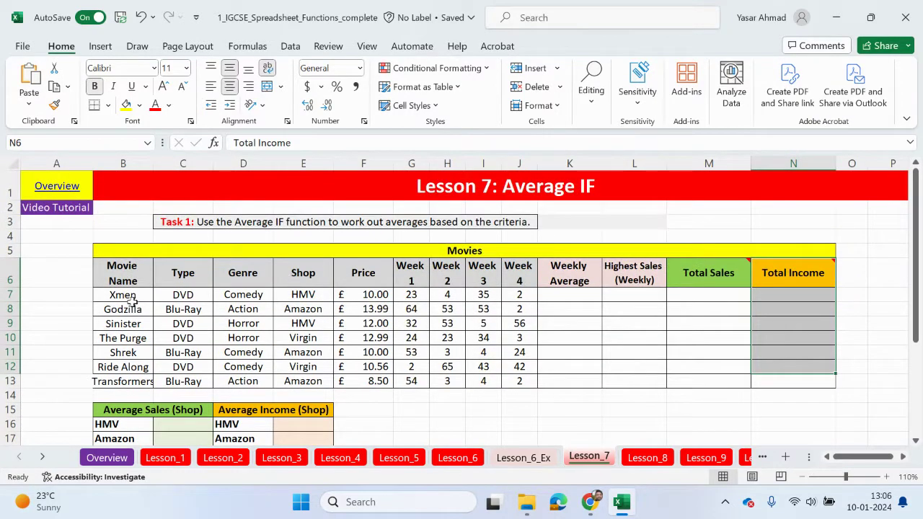
- Highlight the movie names, Type, Genre, Shop, Price and Week 1–4 sales columns in turn
drag(122, 295, 122, 380)
drag(184, 296, 183, 381)
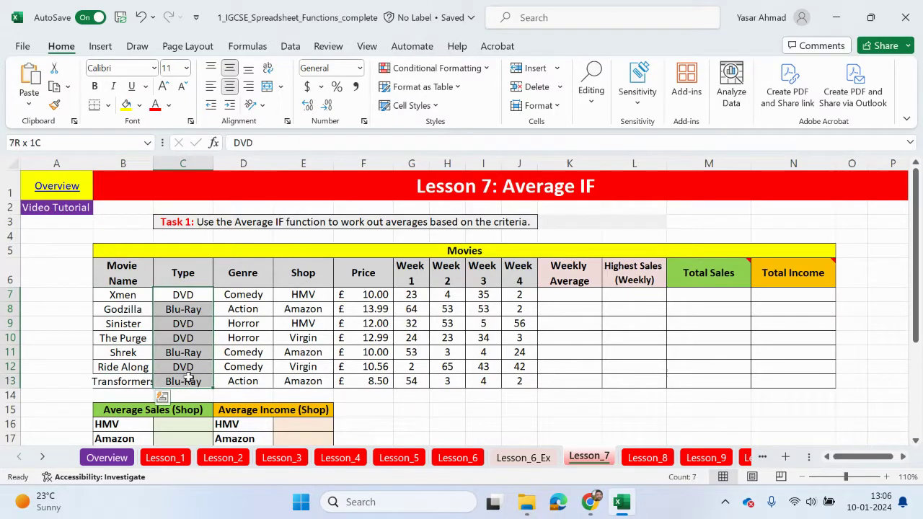
drag(260, 297, 310, 308)
click(376, 309)
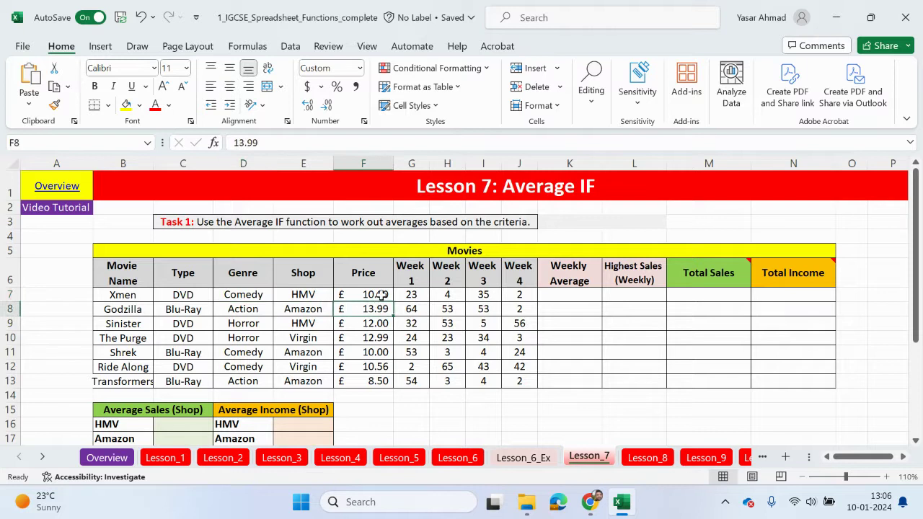
drag(409, 294, 515, 297)
click(561, 294)
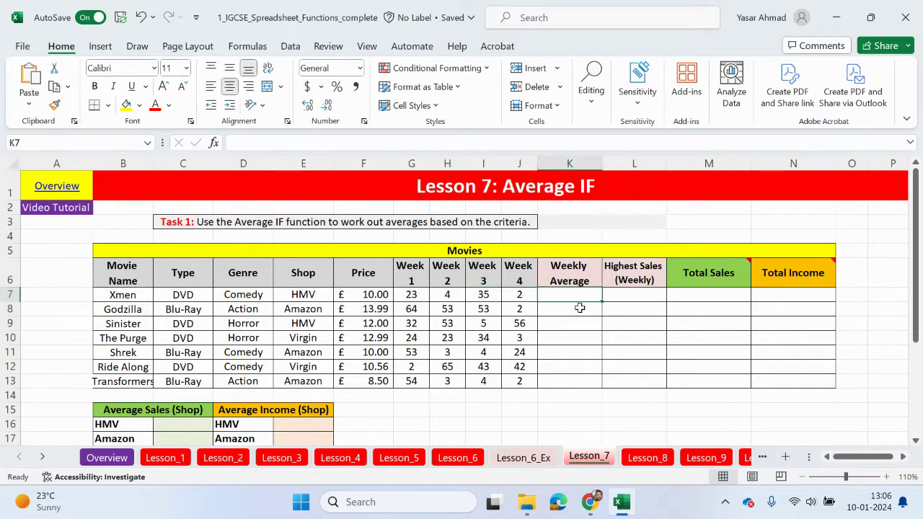
- Enter =AVERAGE(G7:J7) in K7 for Xmen's weekly average
text(=avwr)
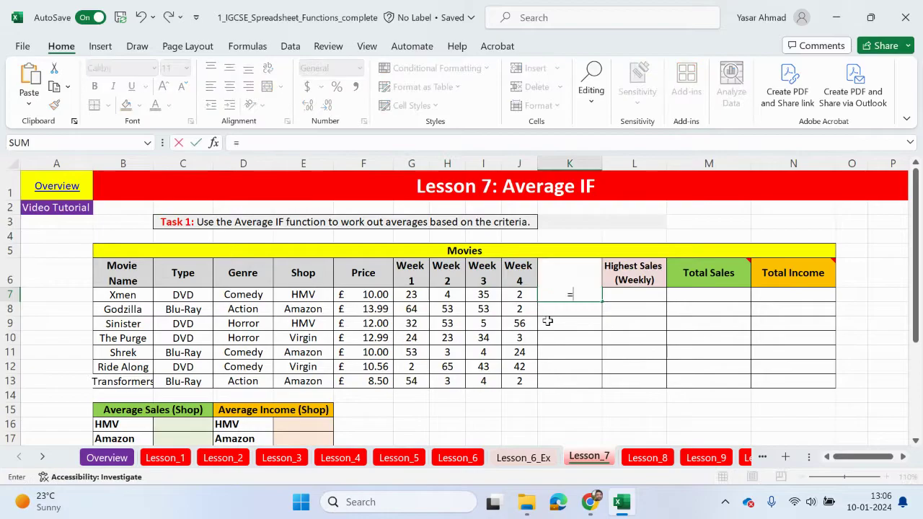
key(BackSpace)
key(BackSpace)
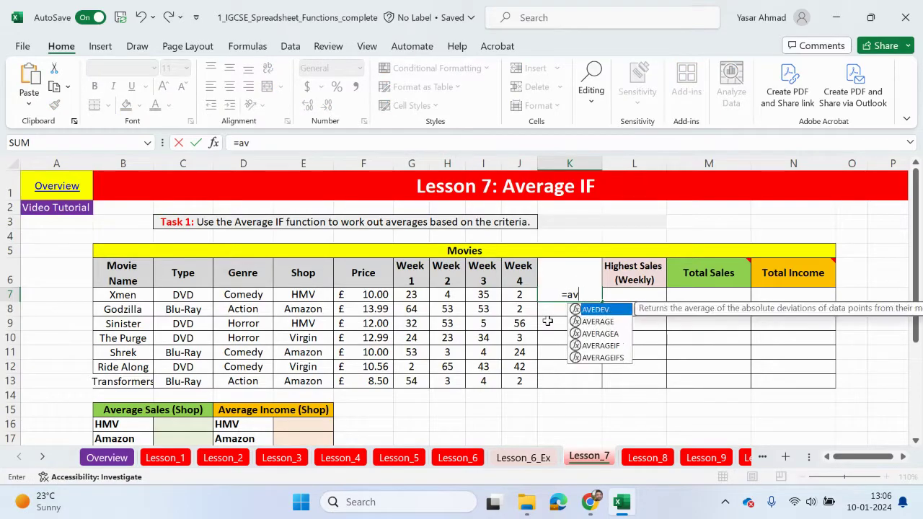
text(er)
double_click(598, 310)
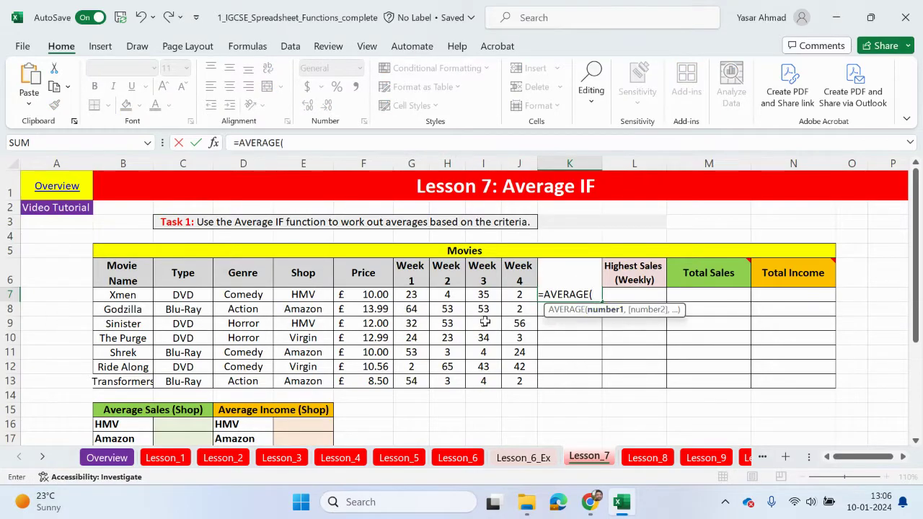
click(409, 297)
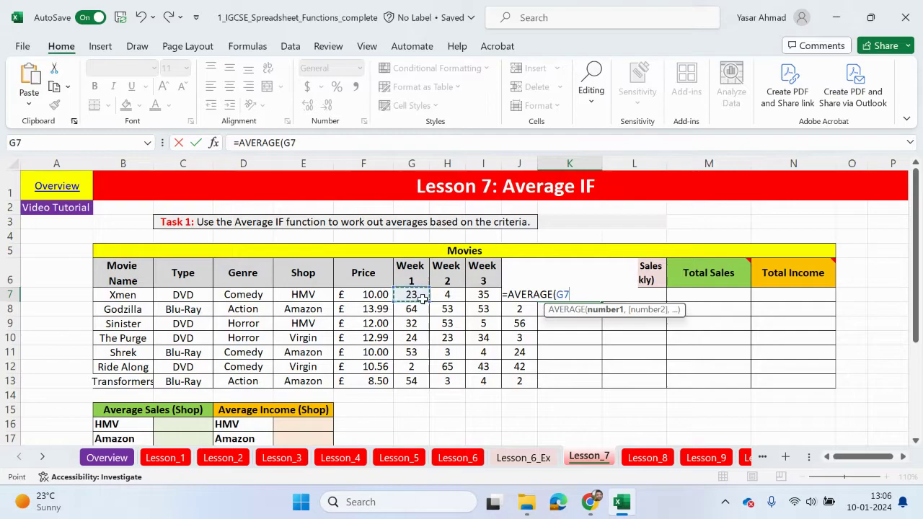
drag(409, 296, 483, 296)
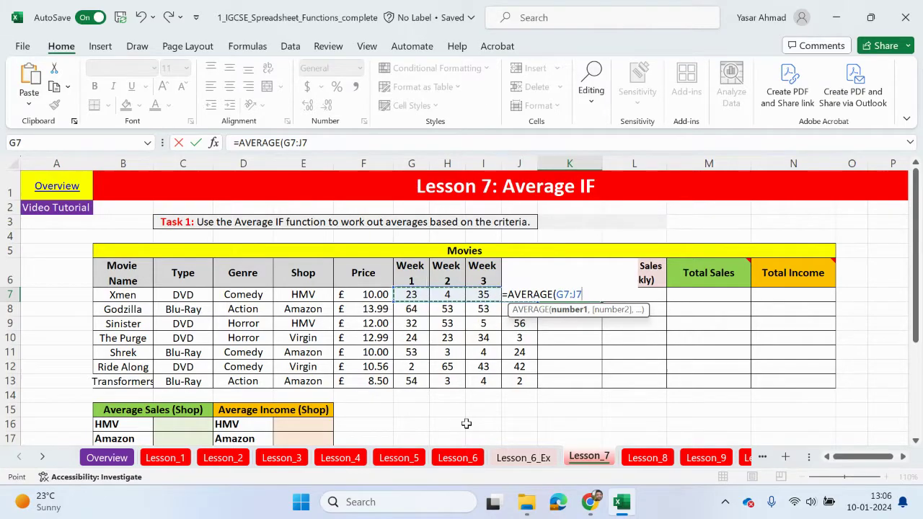
text())
key(Return)
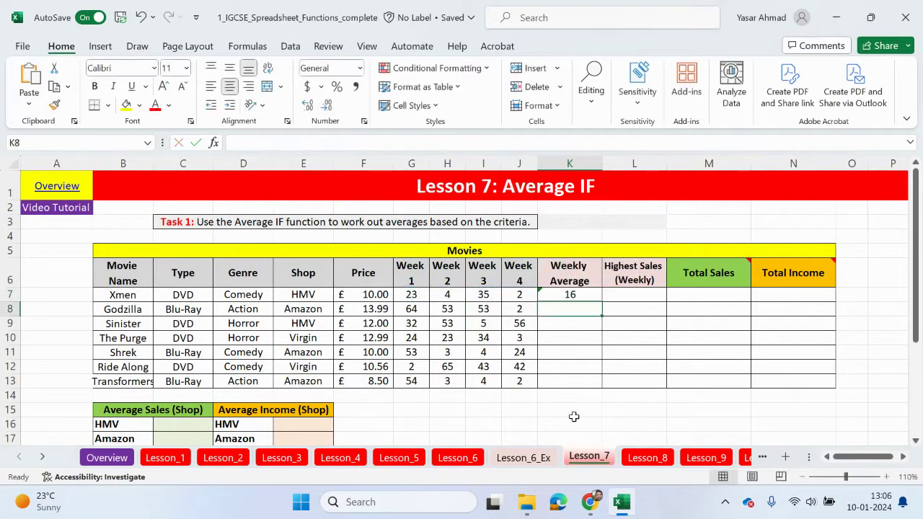
click(576, 294)
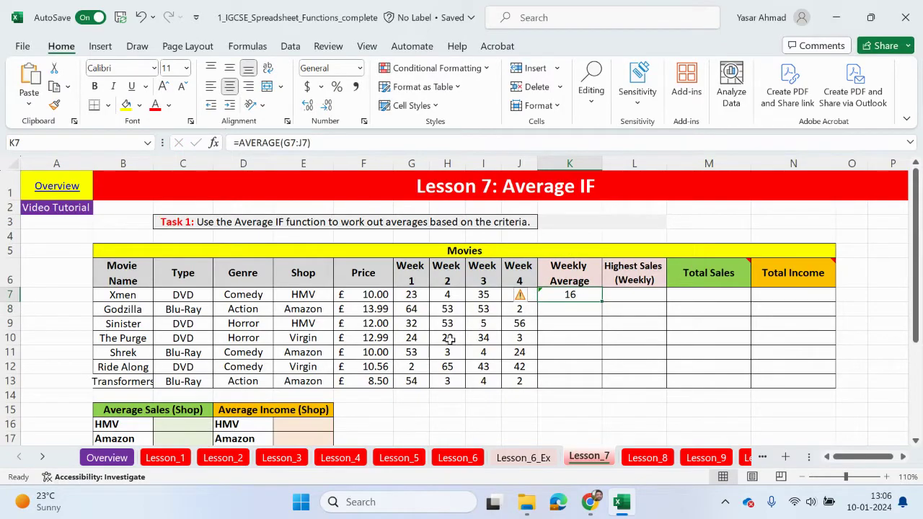
- Check Xmen's weekly sales figures, then copy the K7 average formula down to K13
click(474, 339)
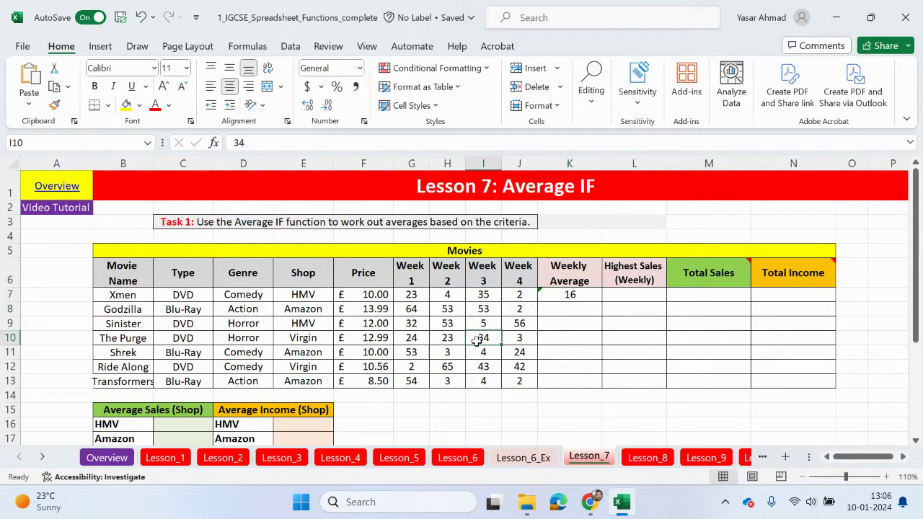
click(415, 296)
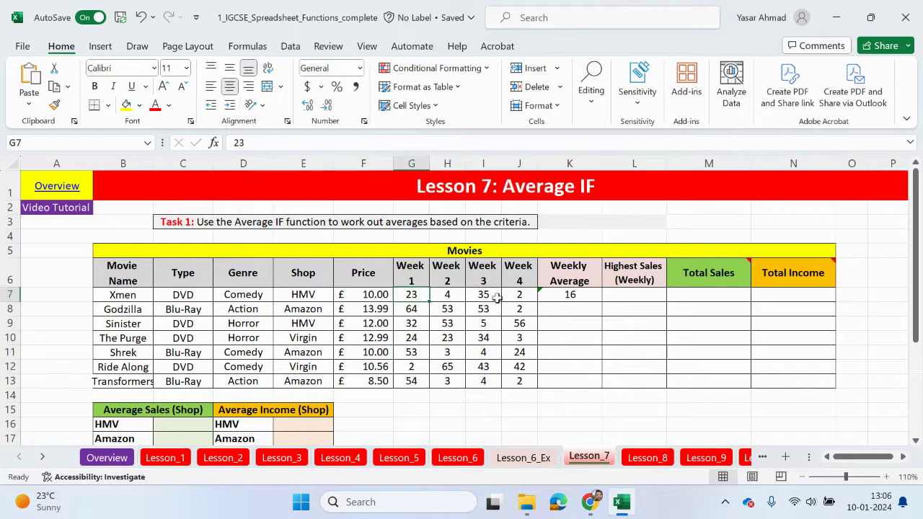
click(455, 294)
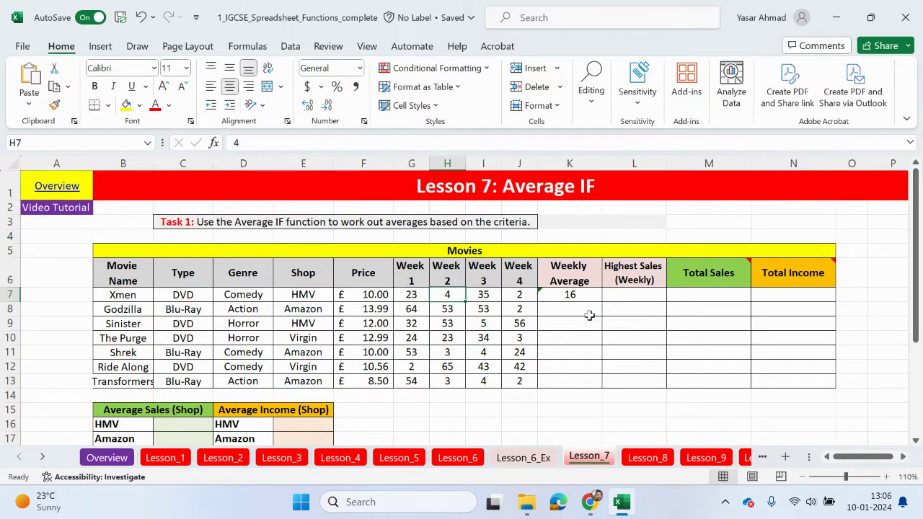
click(588, 292)
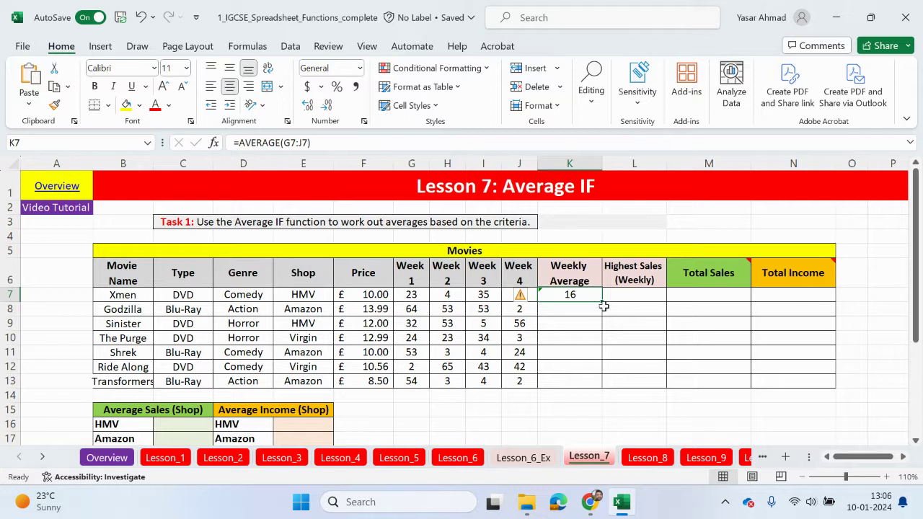
drag(602, 304, 587, 386)
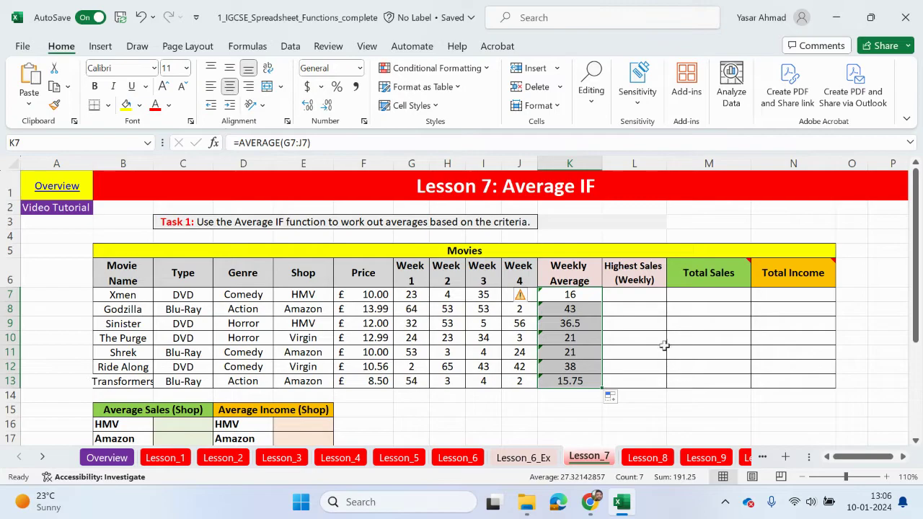
click(634, 301)
- Enter =MAX(G7:J7) in L7 for Xmen's highest weekly sales
text(=ma)
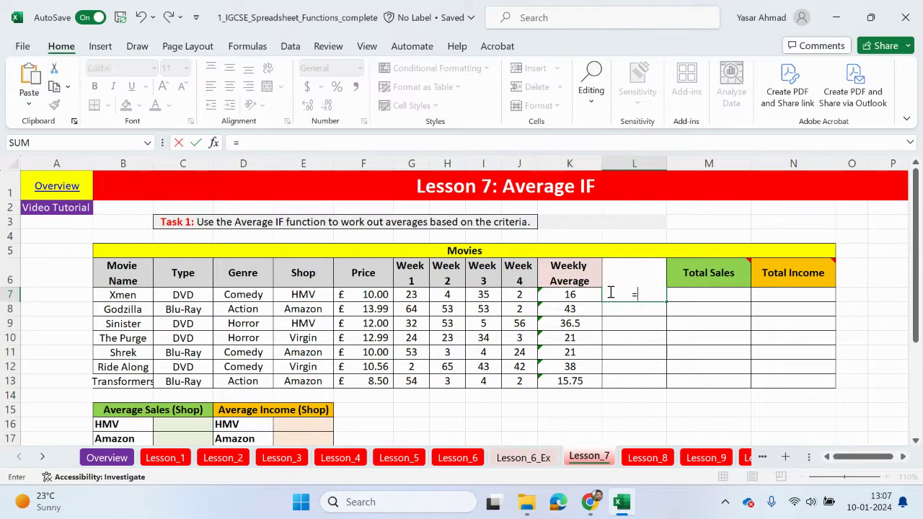
double_click(657, 346)
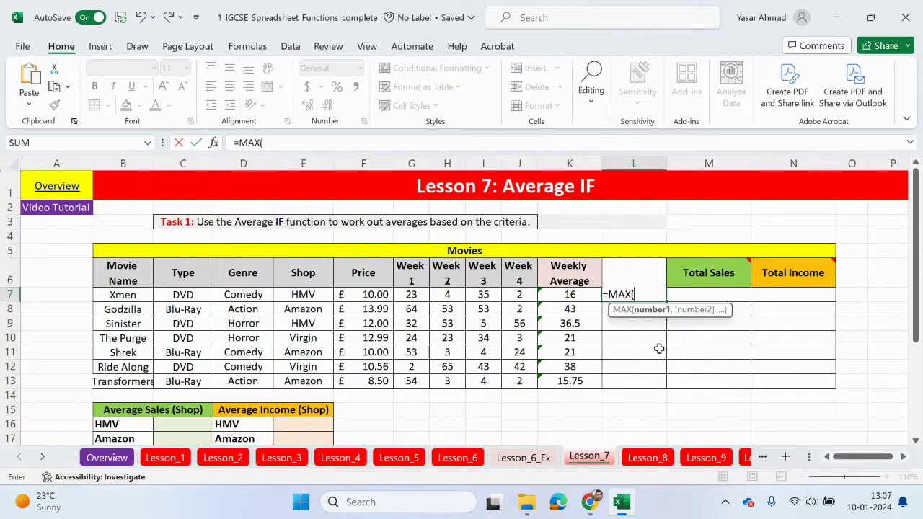
drag(404, 297, 509, 301)
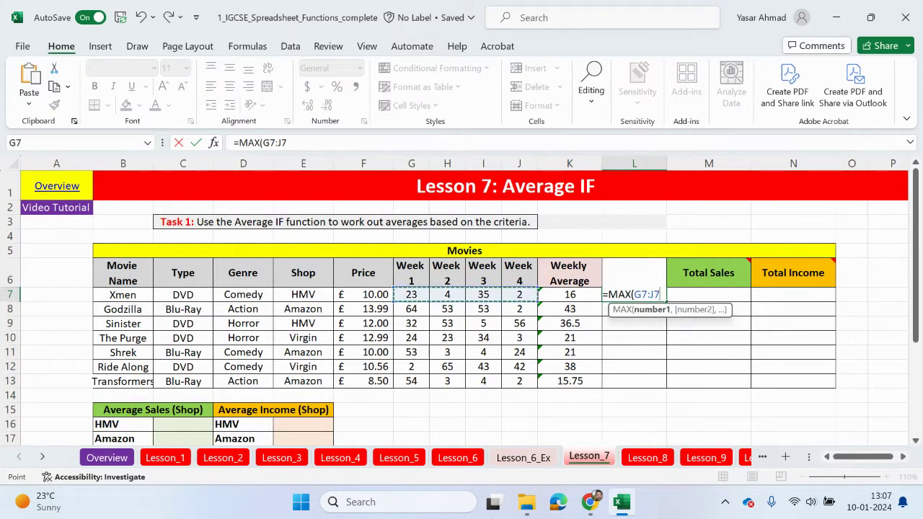
mouse_move(485, 502)
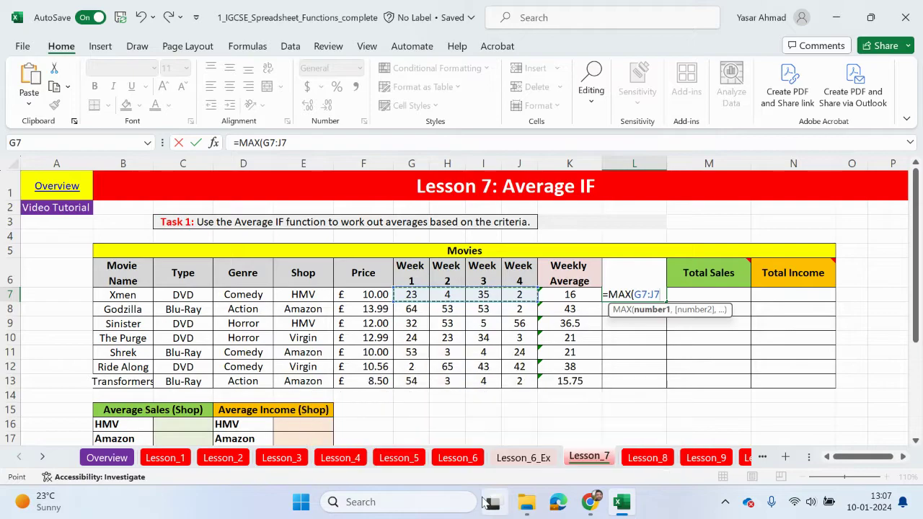
key(Return)
- Copy the L7 MAX formula down to L13 for all seven movies
click(652, 296)
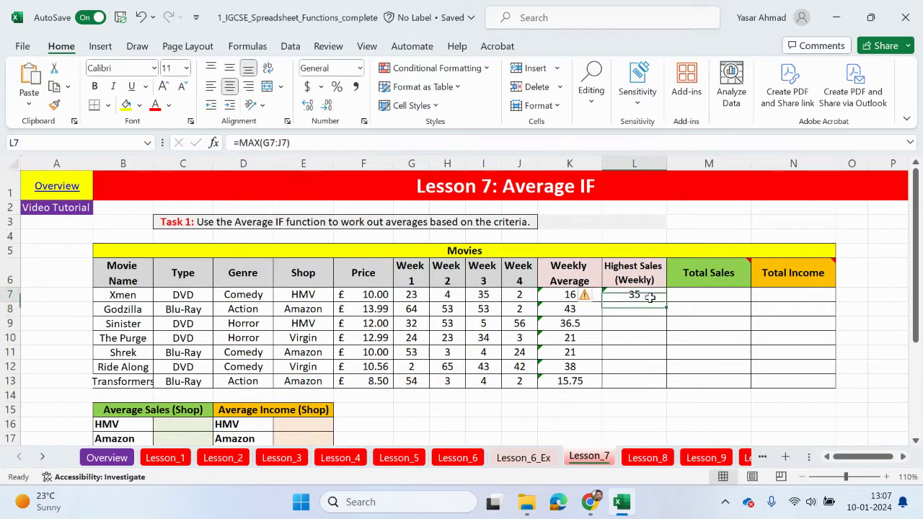
click(669, 309)
click(661, 295)
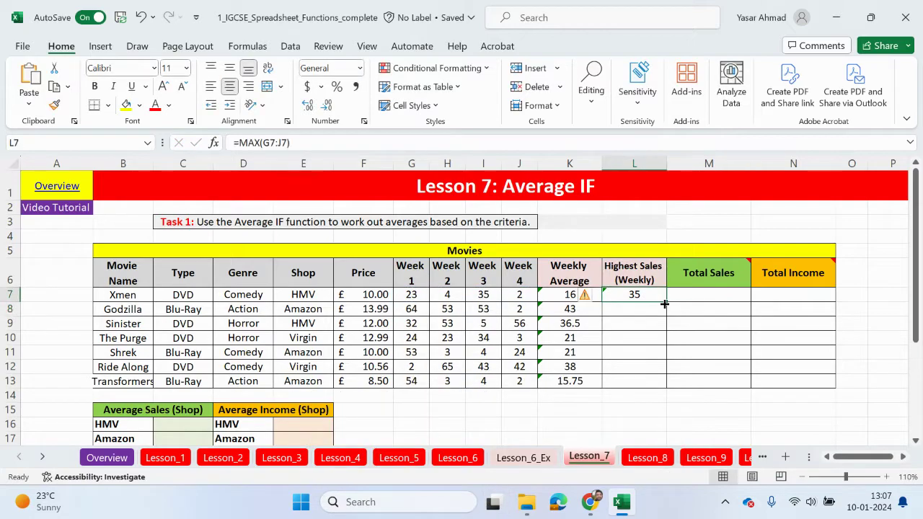
double_click(666, 301)
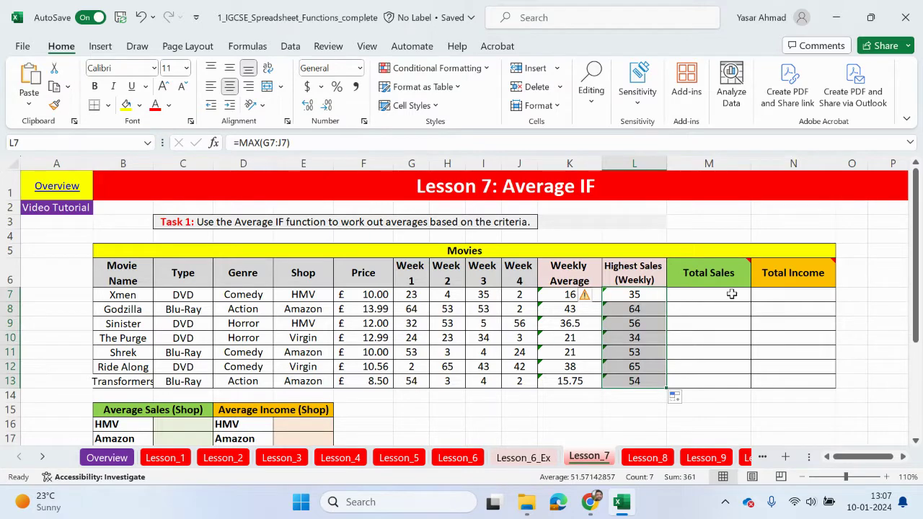
mouse_move(749, 260)
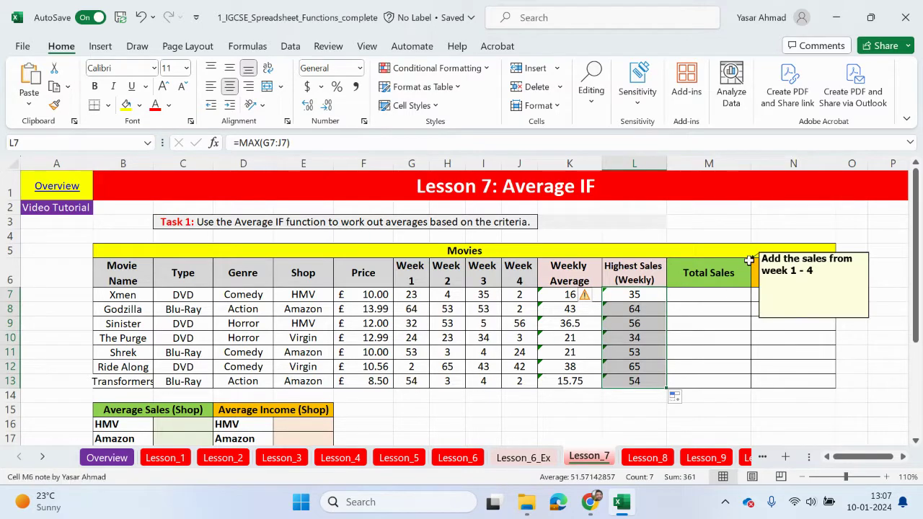
scroll(644, 370, down, 3)
scroll(634, 374, up, 2)
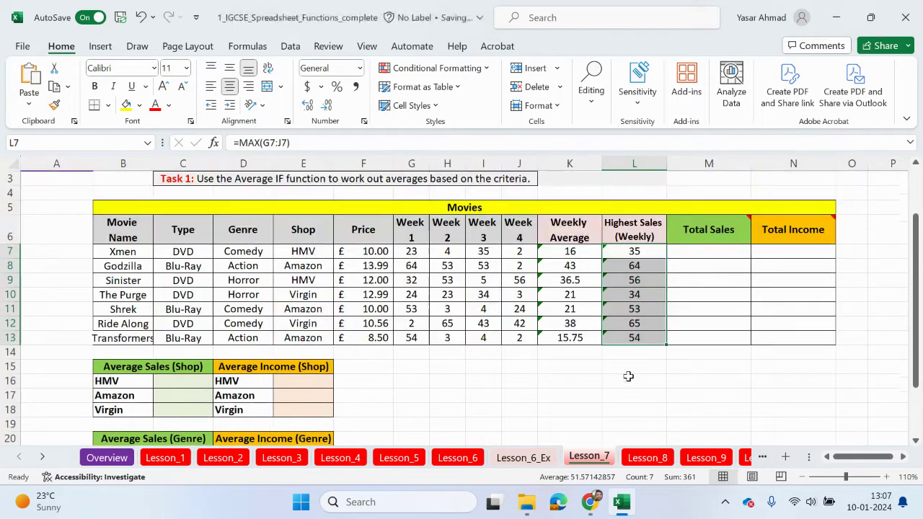
- Enter =SUM(G7:J7) in M7 for Xmen's total sales
drag(720, 229, 707, 335)
mouse_move(743, 220)
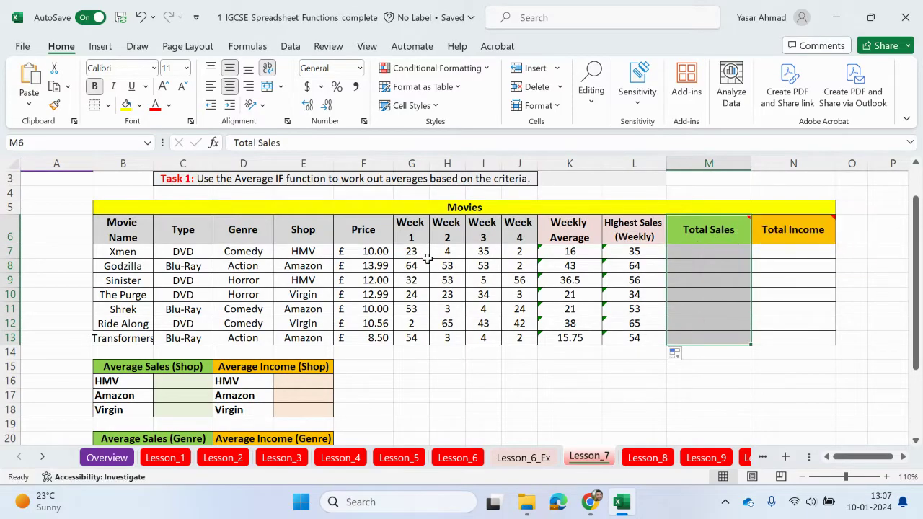
click(730, 253)
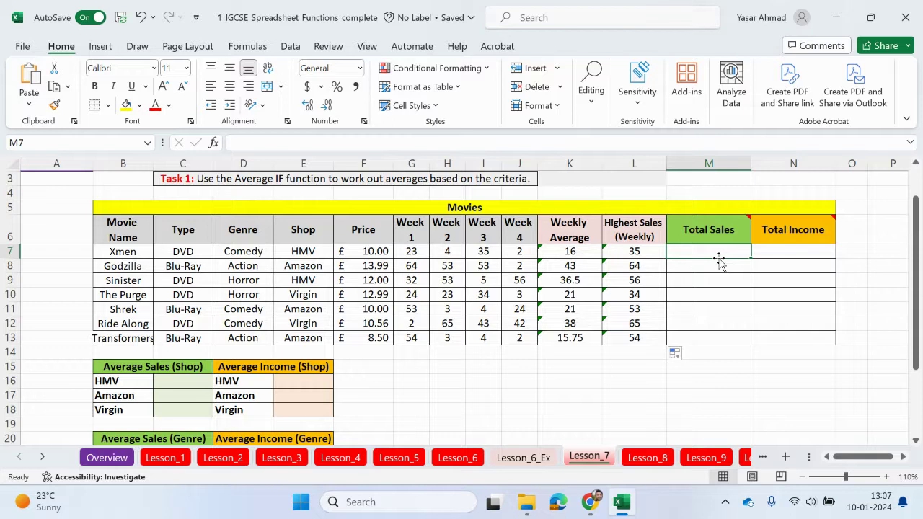
text(=sum)
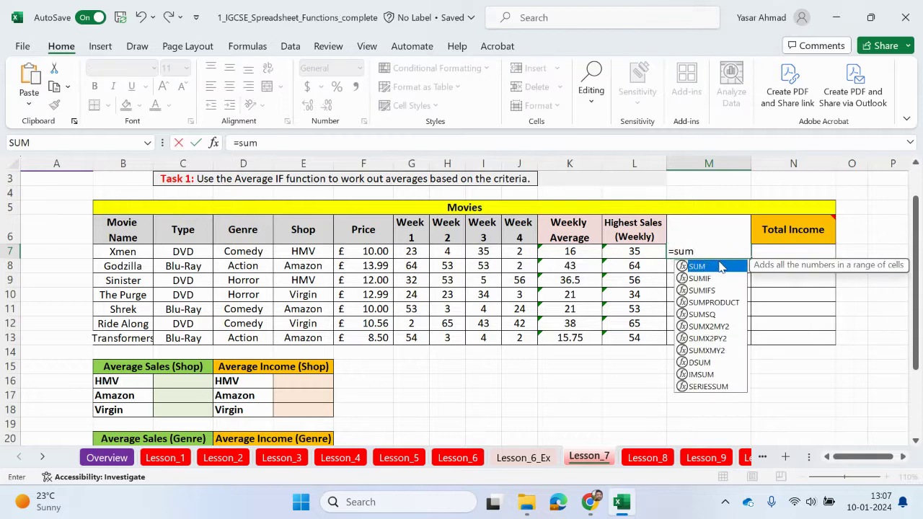
double_click(720, 267)
drag(405, 251, 509, 251)
key(Return)
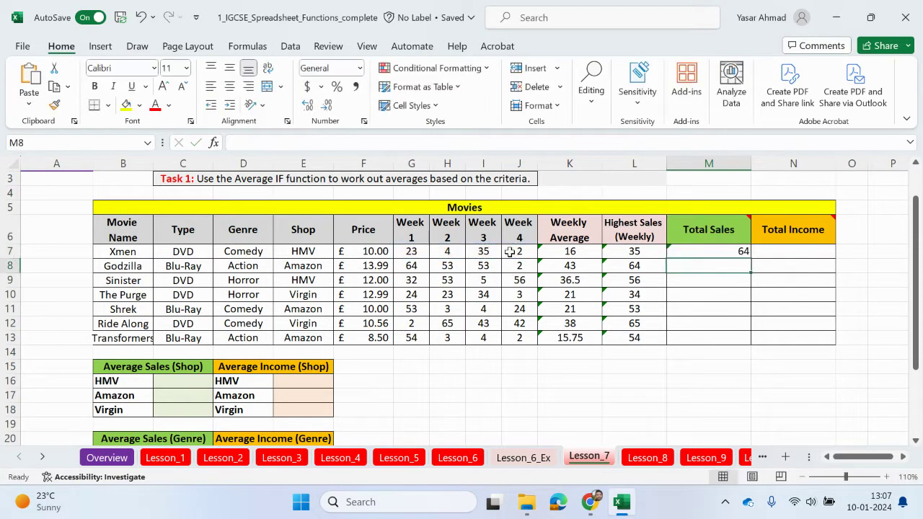
- Copy the SUM formula down to M13 and centre the figures in K7:M13
drag(412, 251, 519, 251)
click(748, 251)
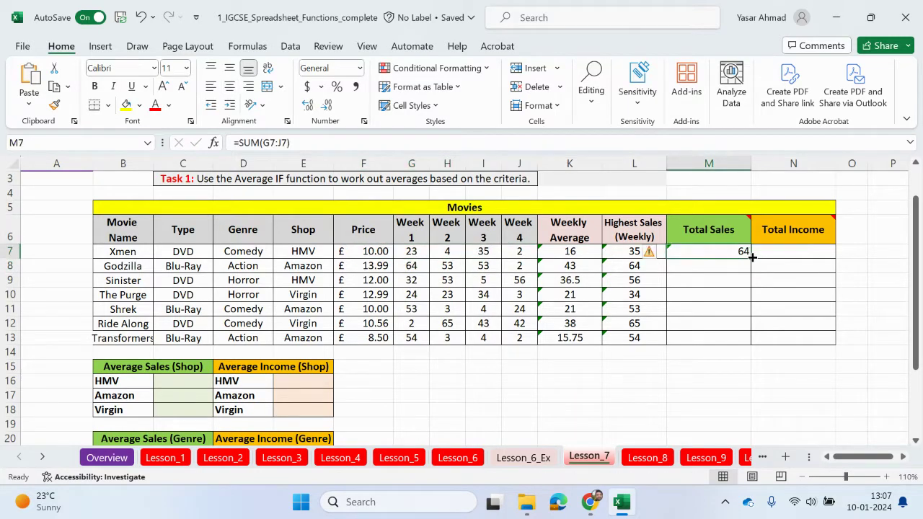
double_click(752, 256)
drag(728, 254, 550, 346)
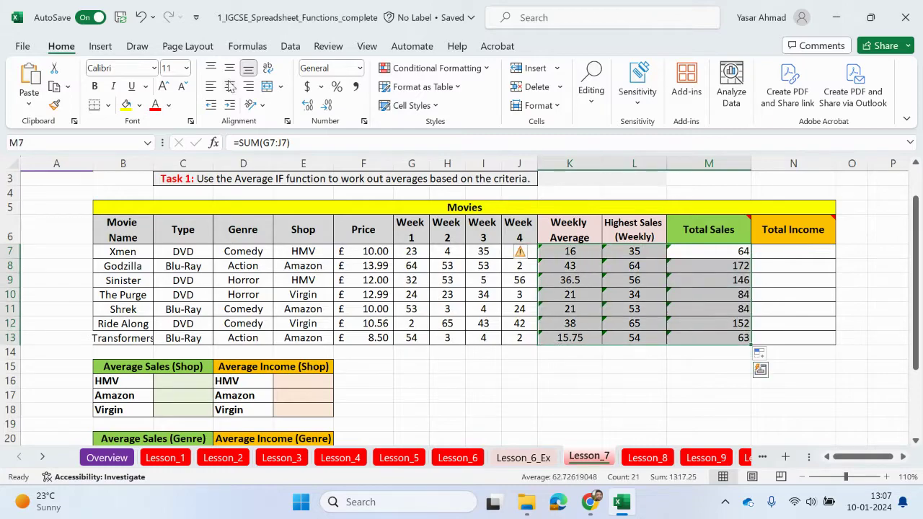
click(229, 86)
click(671, 382)
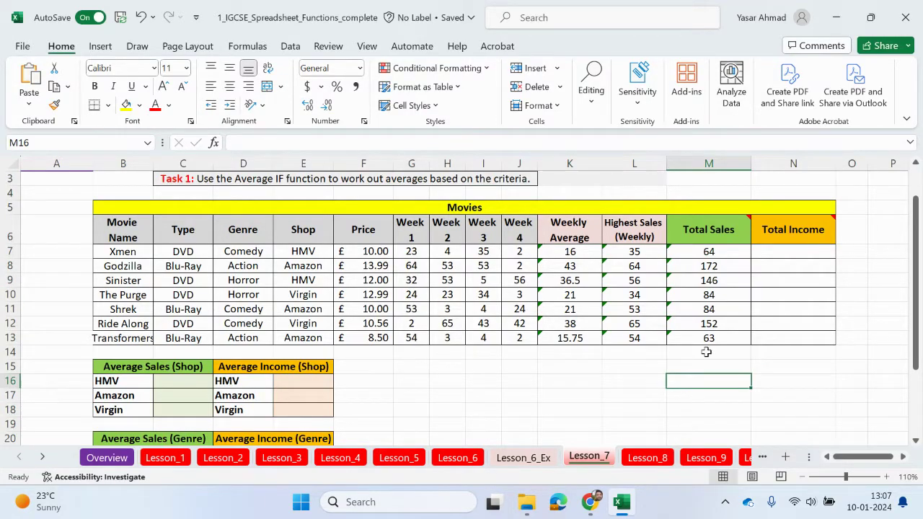
- Enter =AVERAGE(M7:M13) in M14 below the Total Sales column
click(165, 382)
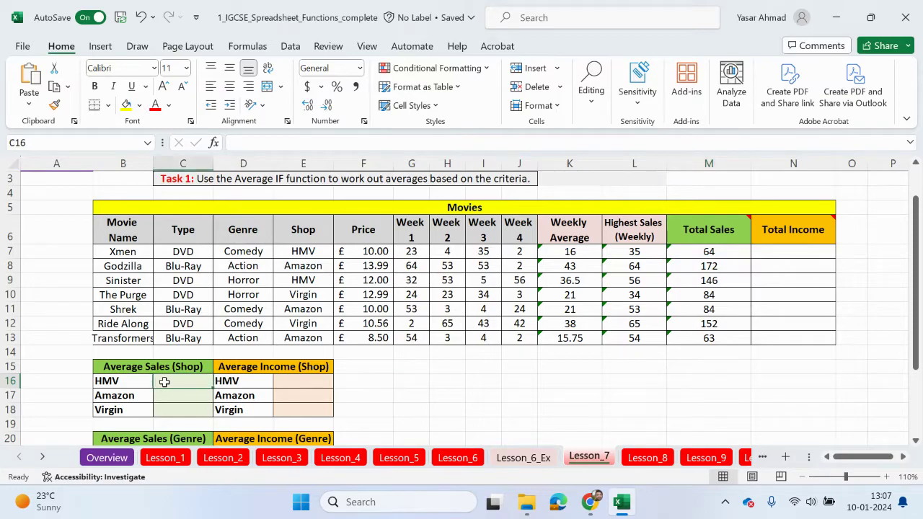
click(318, 250)
click(307, 281)
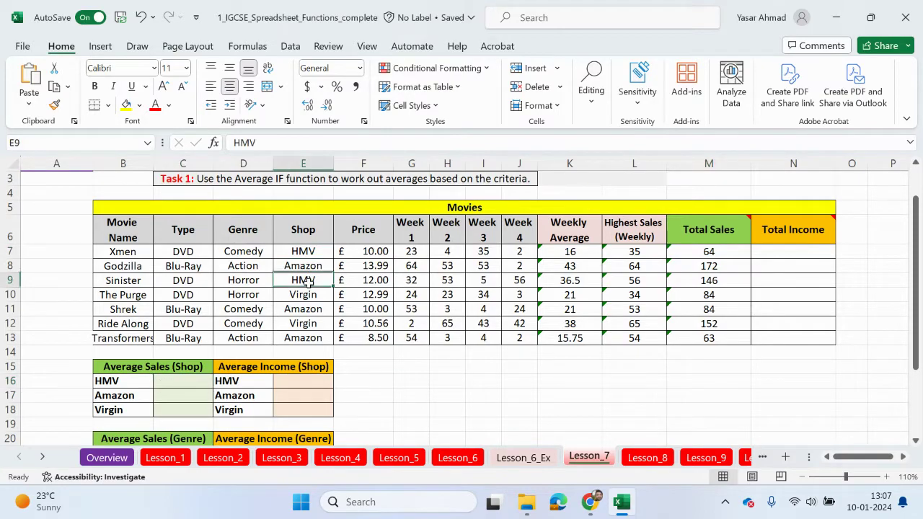
click(700, 351)
text(=aver)
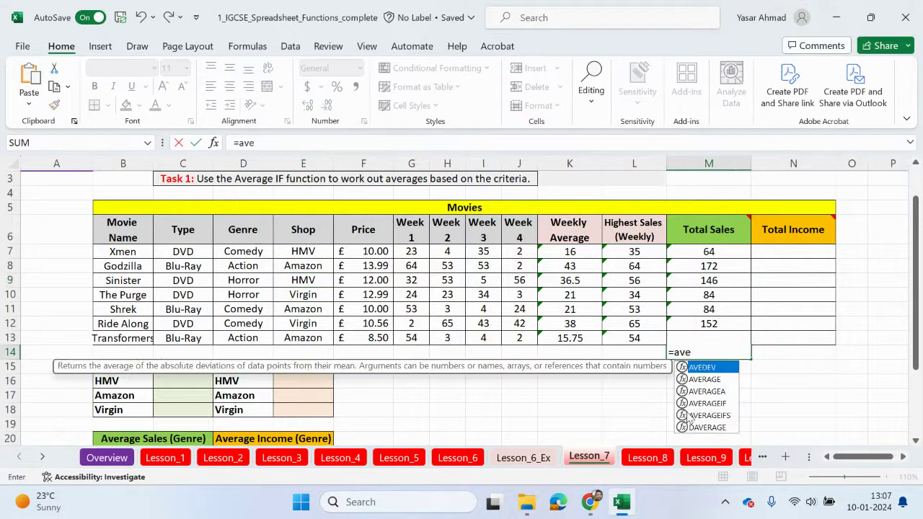
double_click(706, 367)
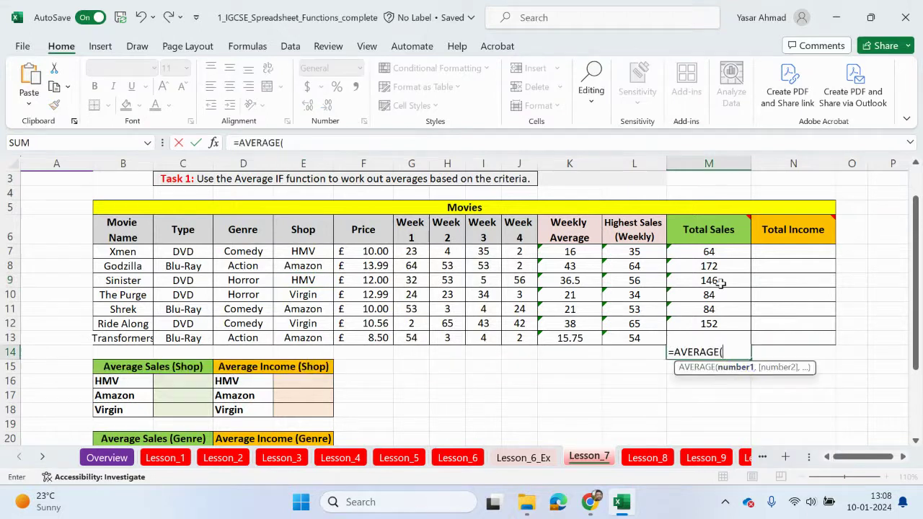
drag(721, 248, 710, 343)
key(Return)
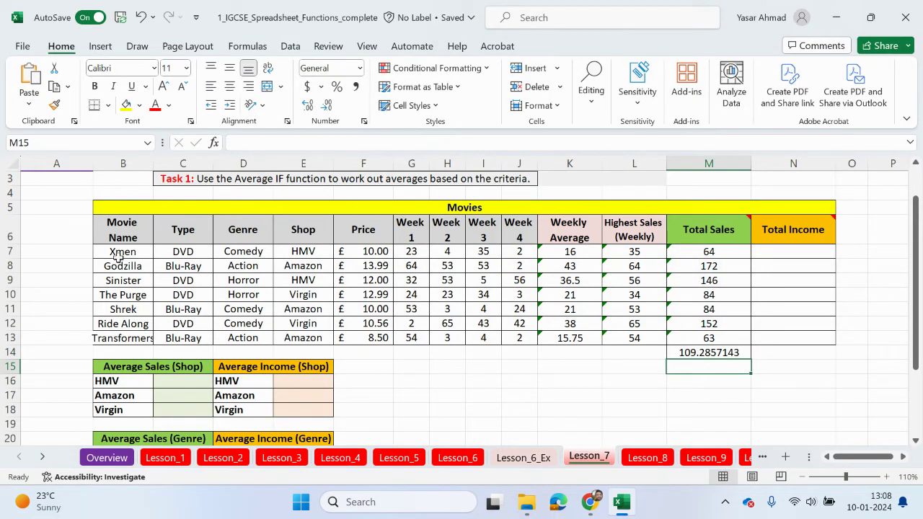
- Decrease M14's decimal places until the average displays as 109
click(703, 355)
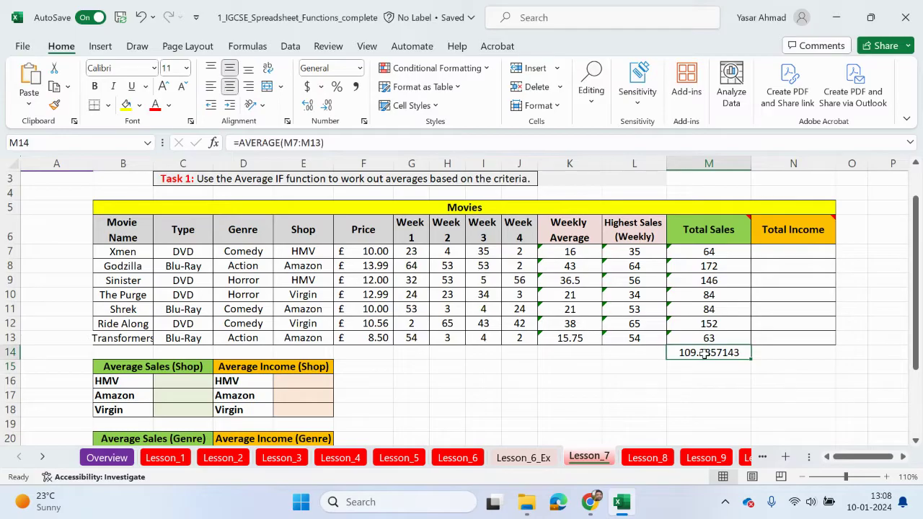
click(327, 106)
click(327, 105)
click(326, 105)
click(326, 106)
click(327, 105)
click(327, 105)
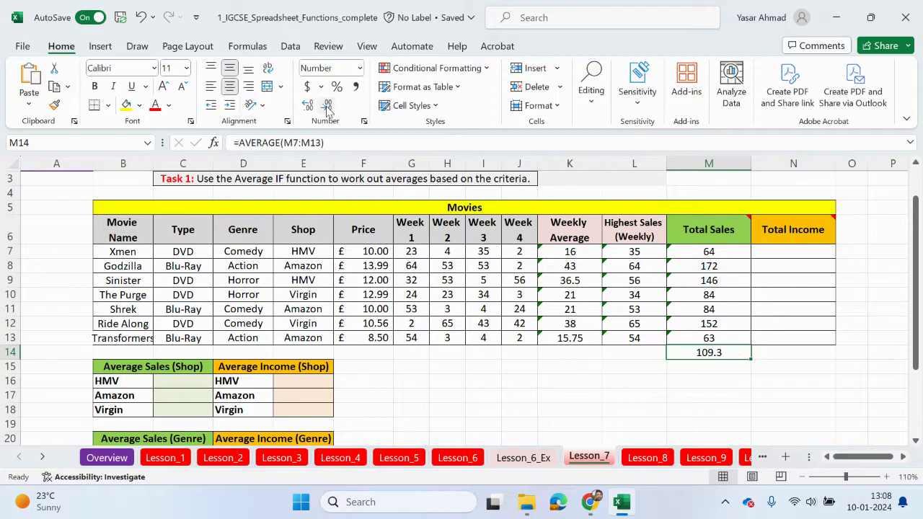
click(326, 105)
click(513, 251)
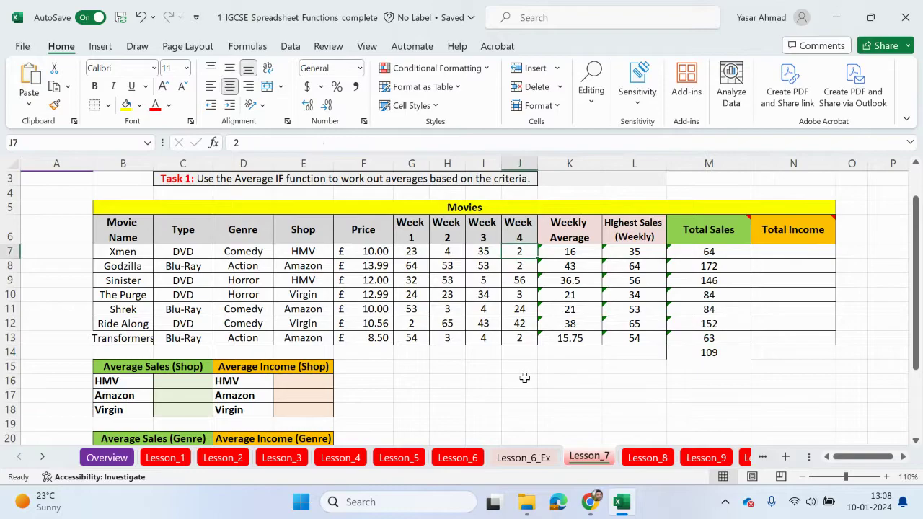
- Change Xmen's Week 4 sales in J7 to 75 and confirm M14 now shows 120
text(7)
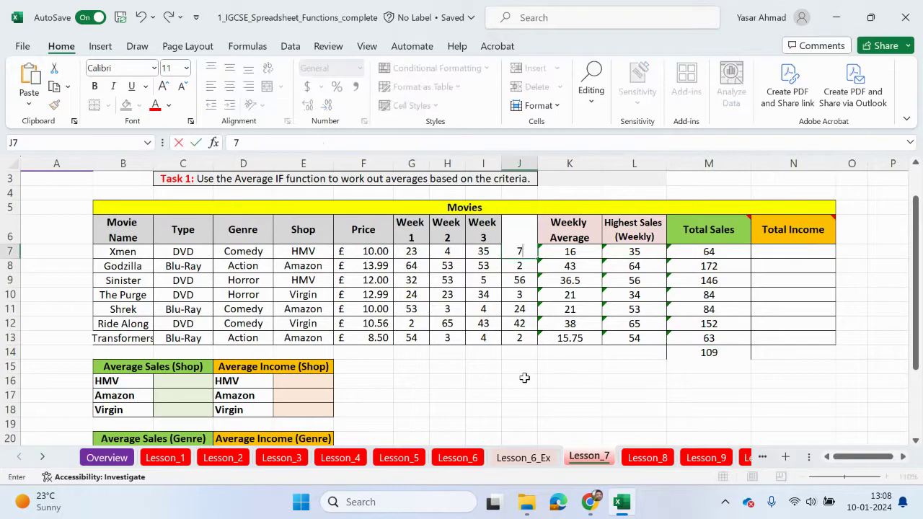
text(5)
key(Return)
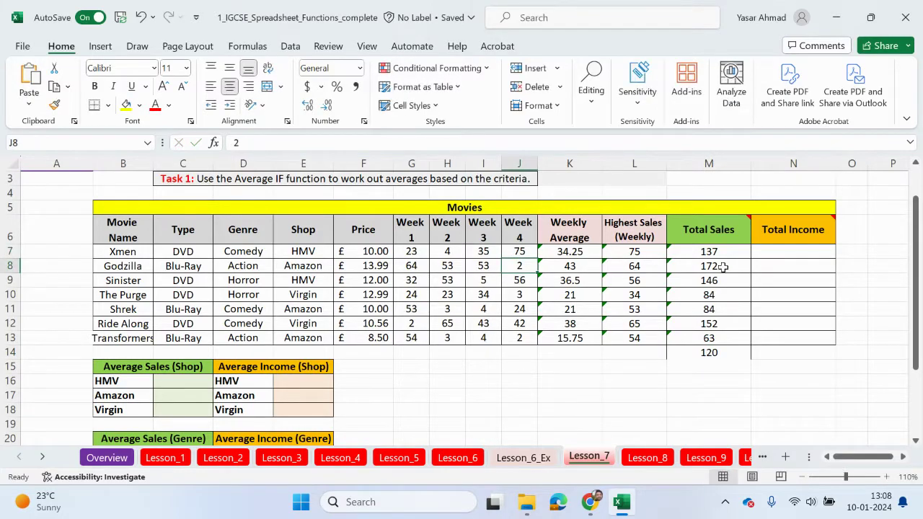
click(718, 353)
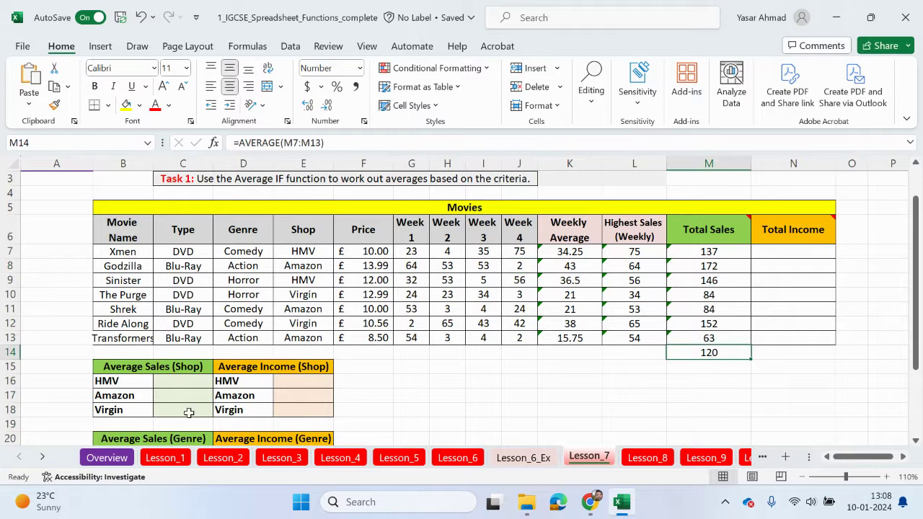
- Start an AVERAGEIF formula in C16 with the absolute Shop range $E$7:$E$13
click(182, 380)
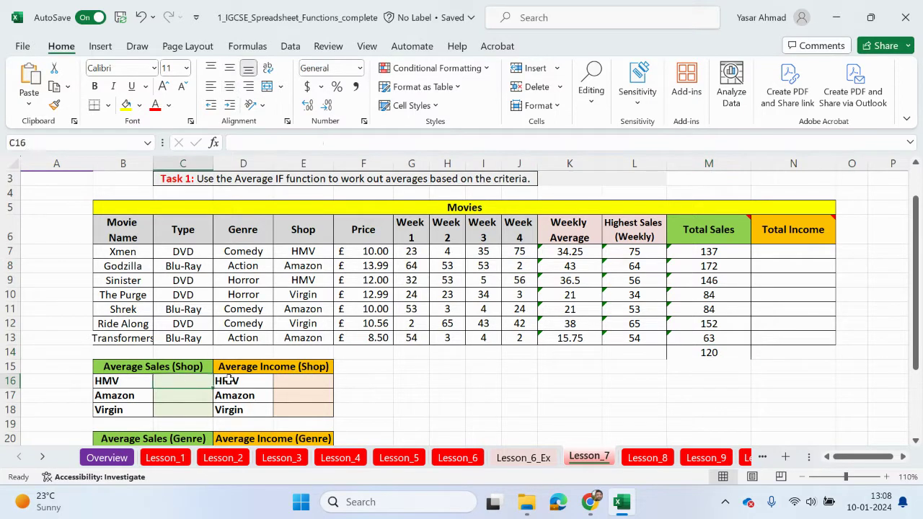
text(=)
click(274, 142)
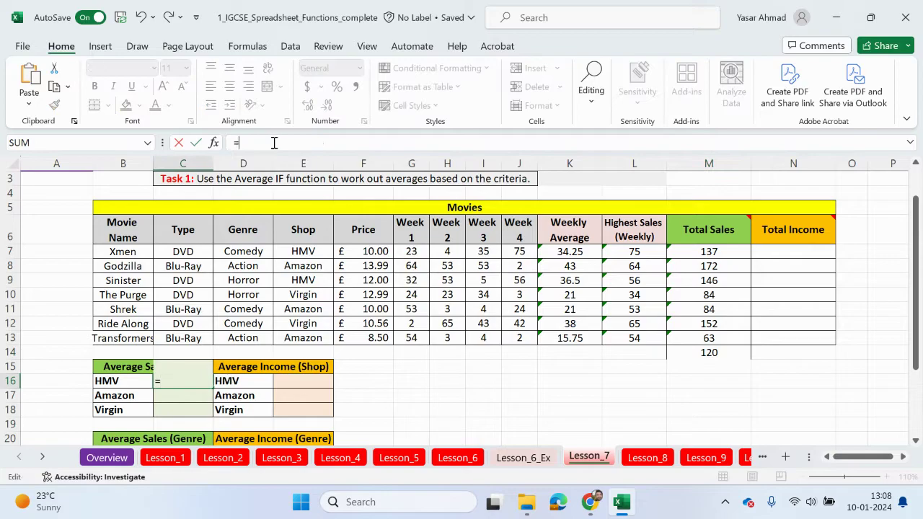
text(aver)
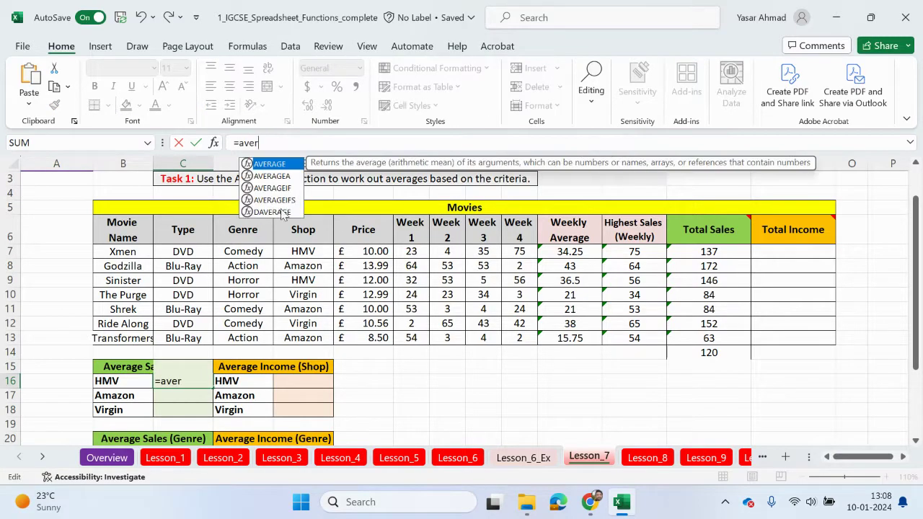
click(285, 188)
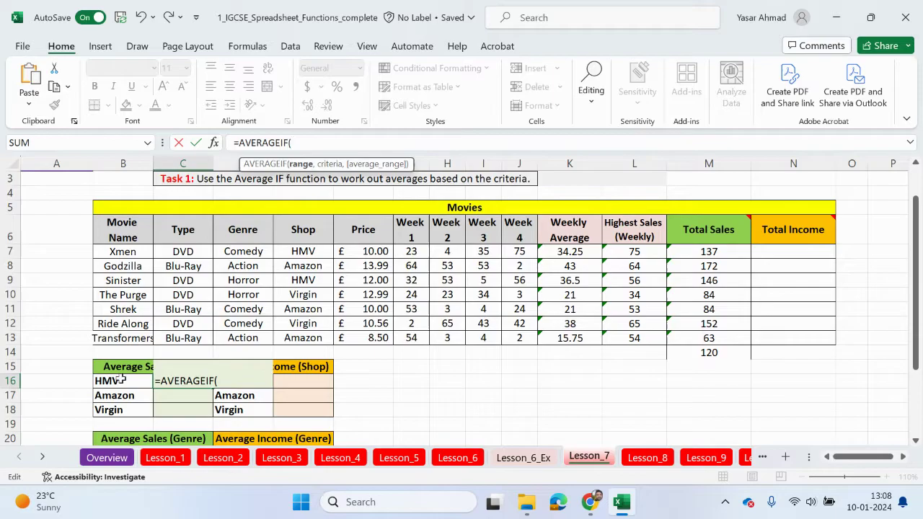
drag(295, 251, 284, 338)
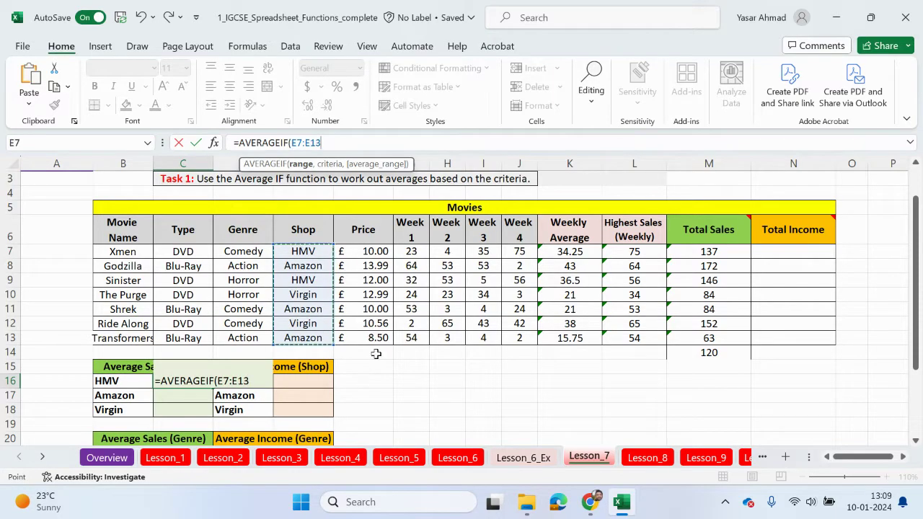
key(F4)
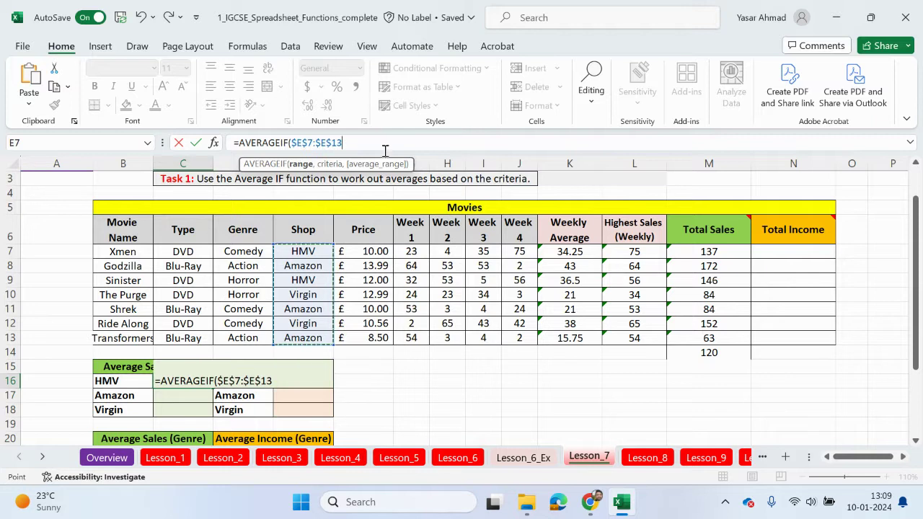
text(,)
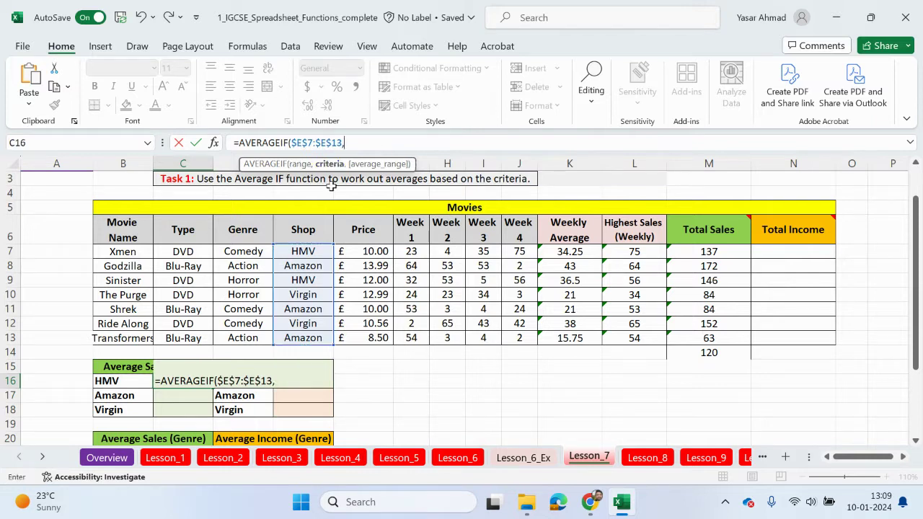
- Use B16 (HMV) as criterion and absolute $M$7:$M$13 as average range, returning 141.5
click(121, 384)
text(,)
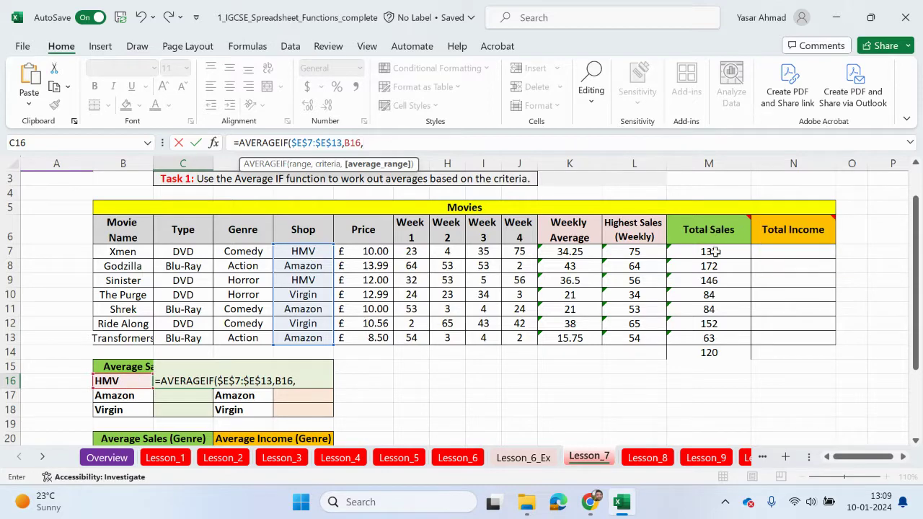
drag(711, 252, 711, 332)
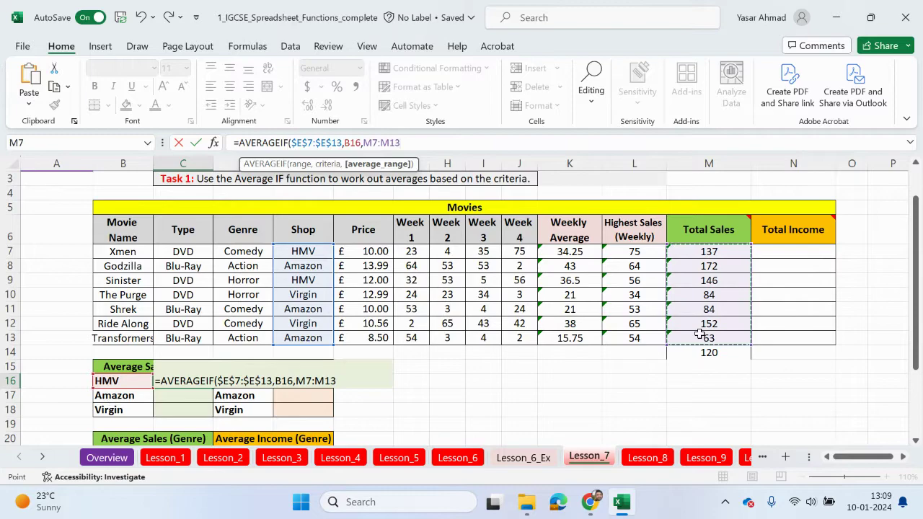
key(F4)
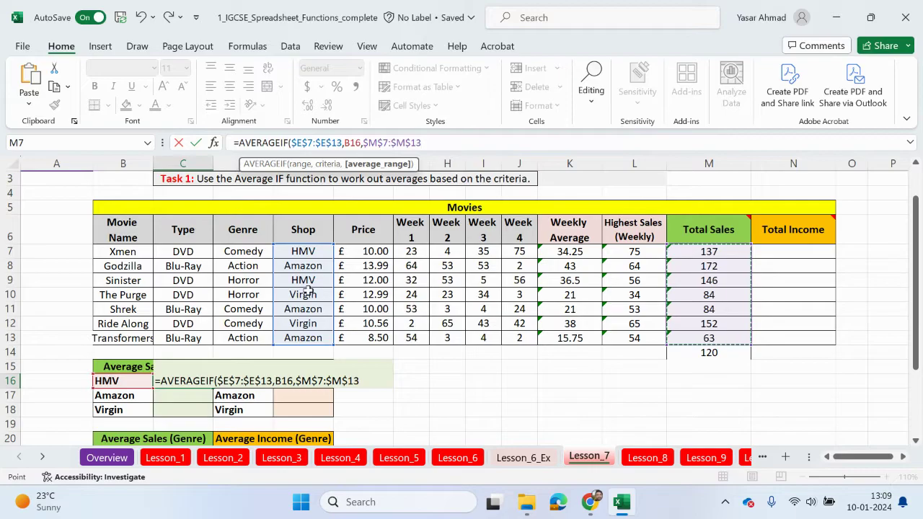
text())
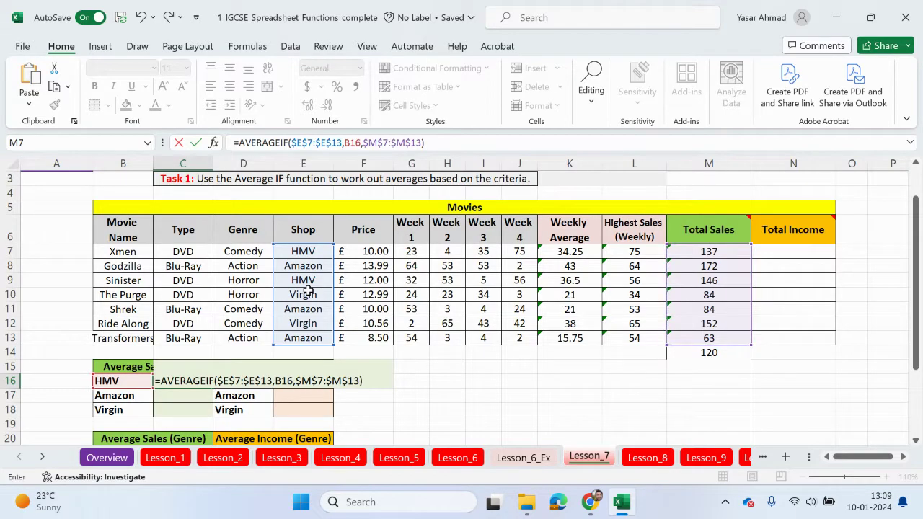
key(Return)
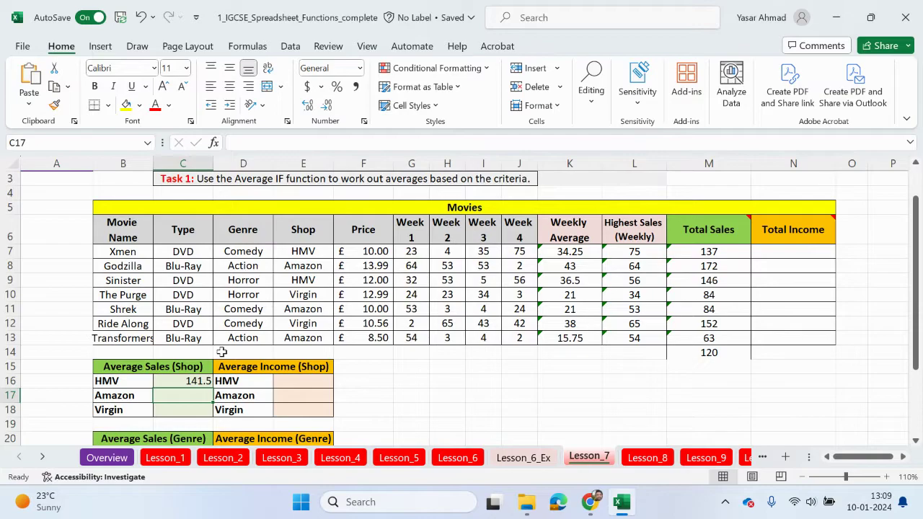
click(196, 382)
drag(212, 388, 212, 412)
click(194, 395)
double_click(194, 395)
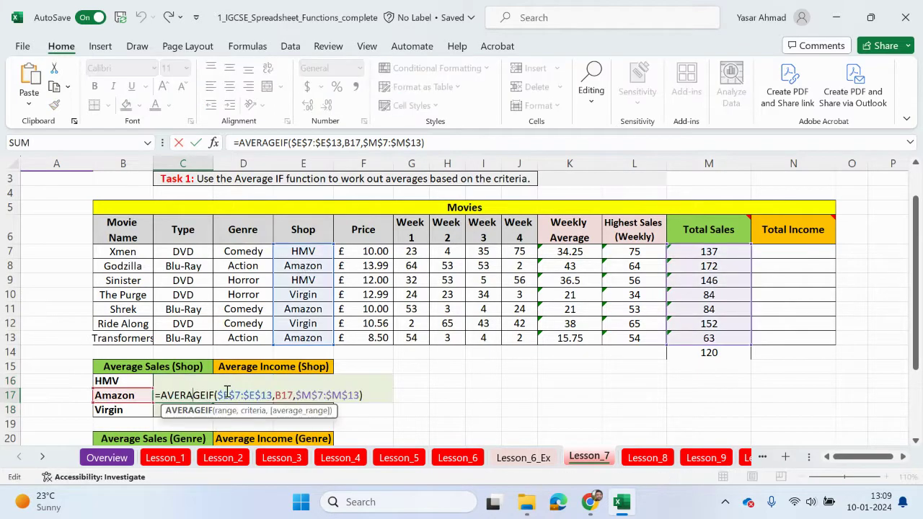
key(Return)
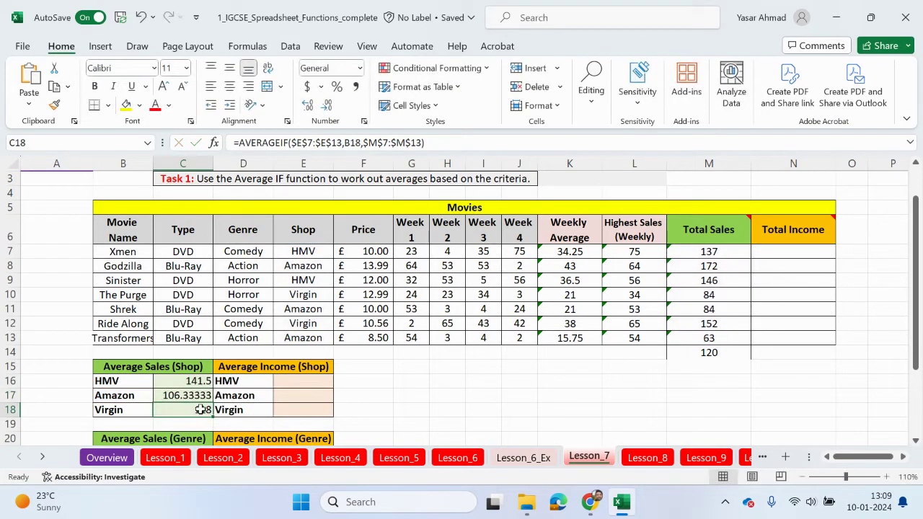
double_click(201, 409)
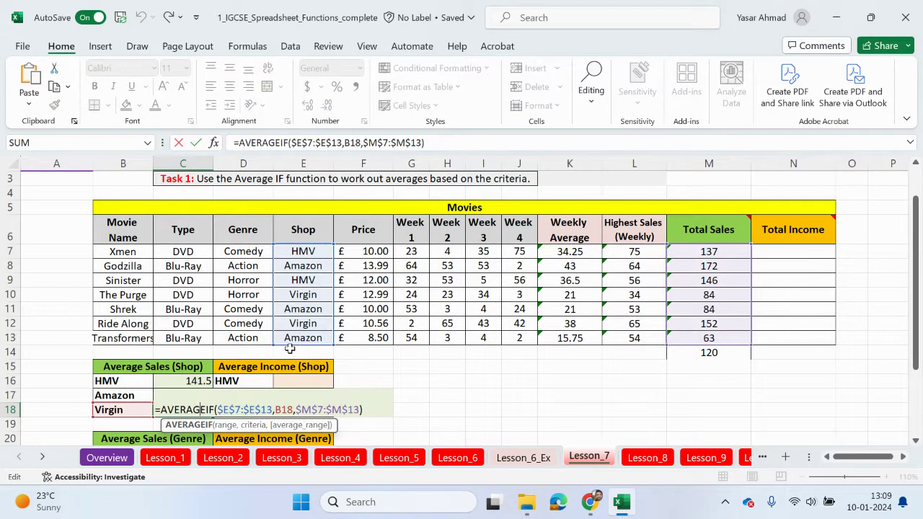
click(409, 382)
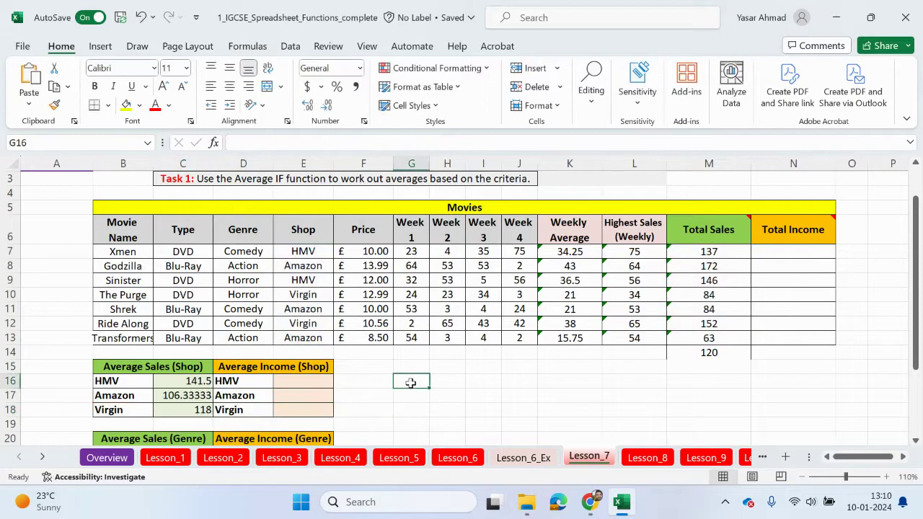
click(199, 382)
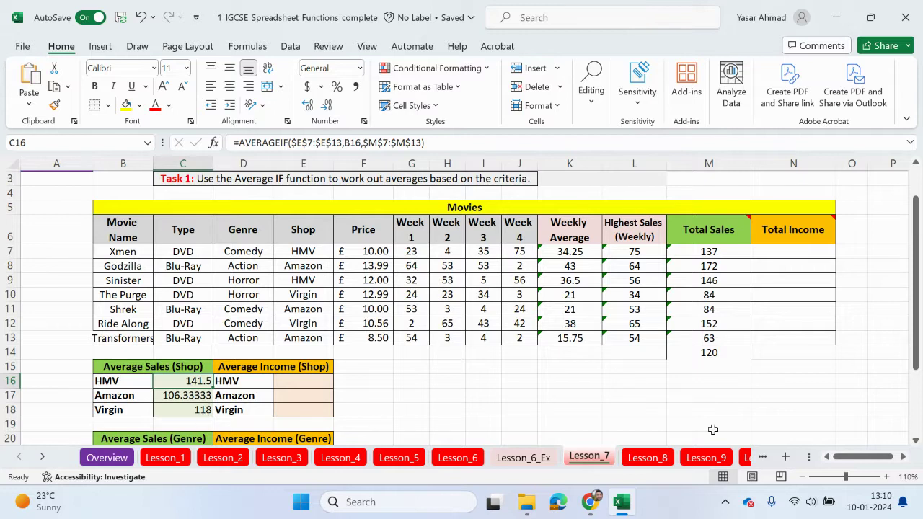
click(566, 369)
- Start an AVERAGEIF formula in C21 with the absolute Genre range $D$7:$D$13
scroll(576, 354, down, 2)
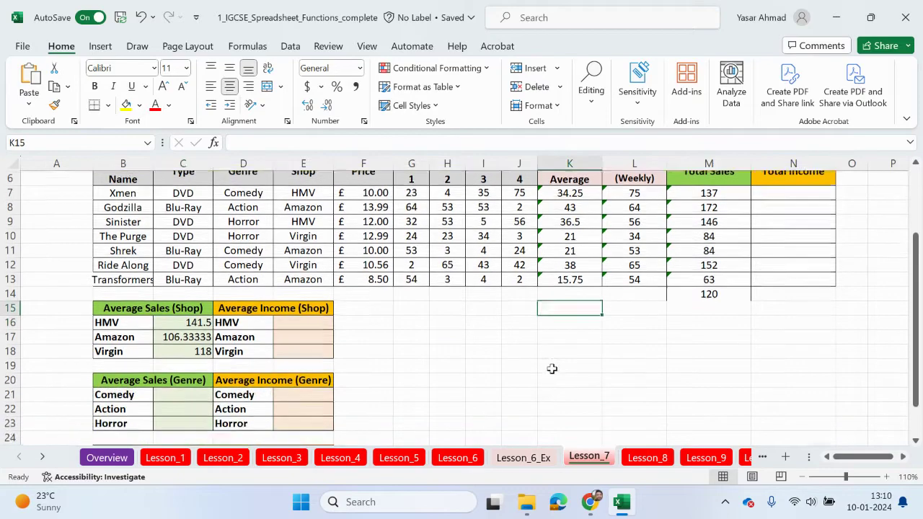
scroll(552, 371, up, 1)
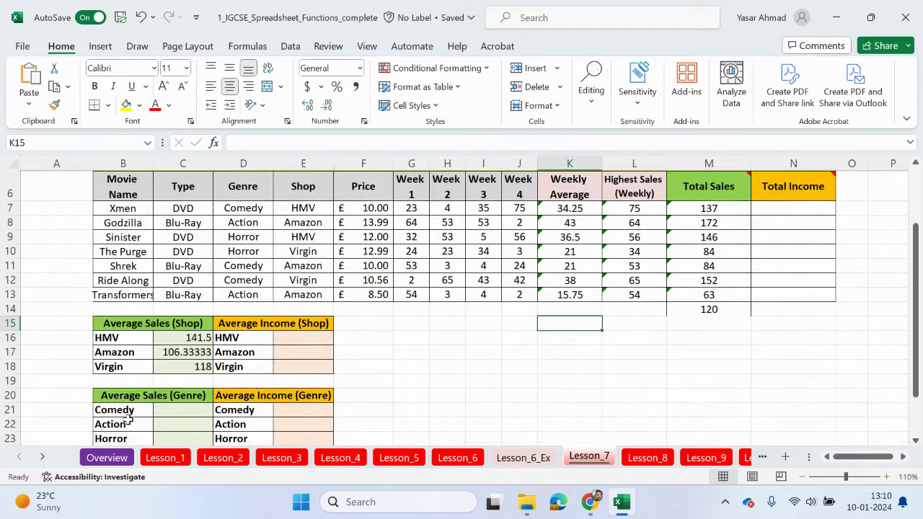
click(173, 408)
text(=)
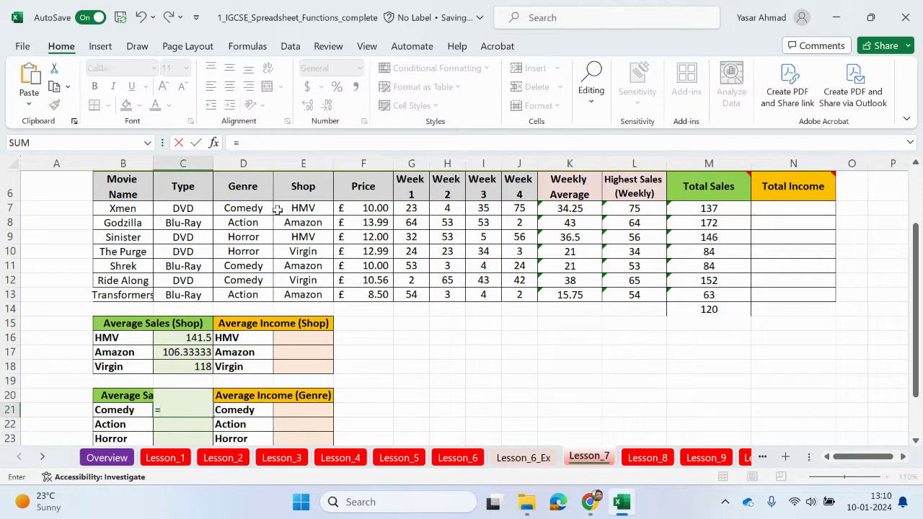
text(aver)
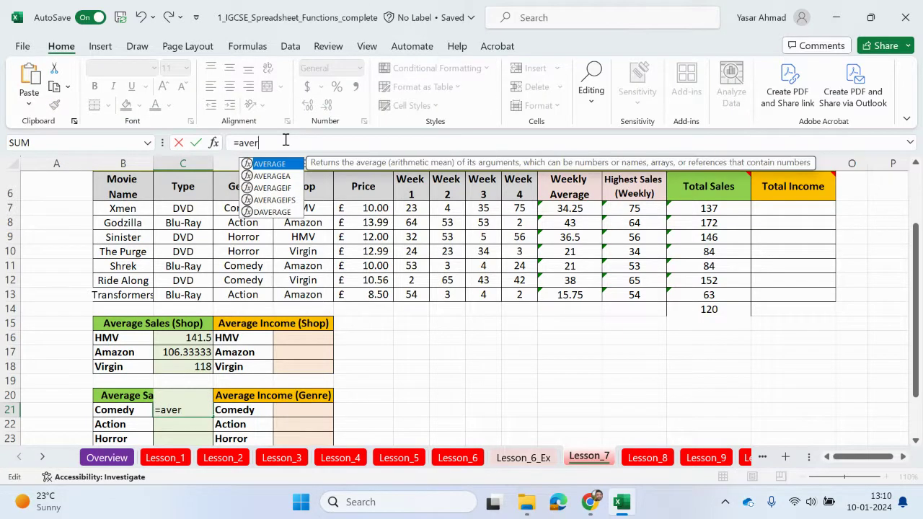
double_click(272, 188)
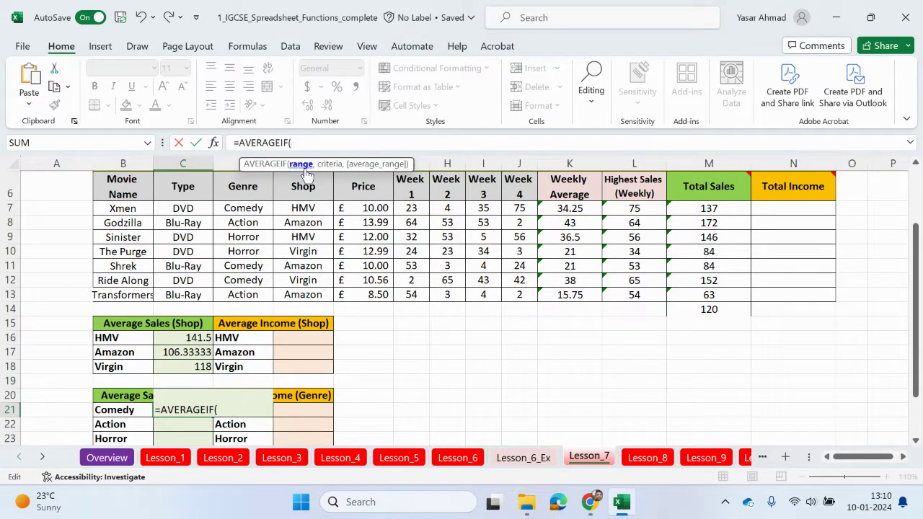
drag(240, 208, 229, 294)
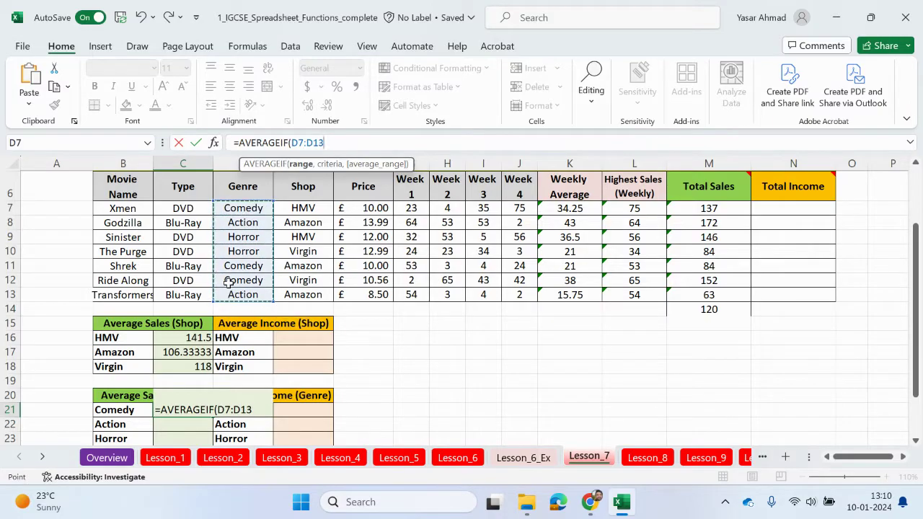
key(F4)
text(,)
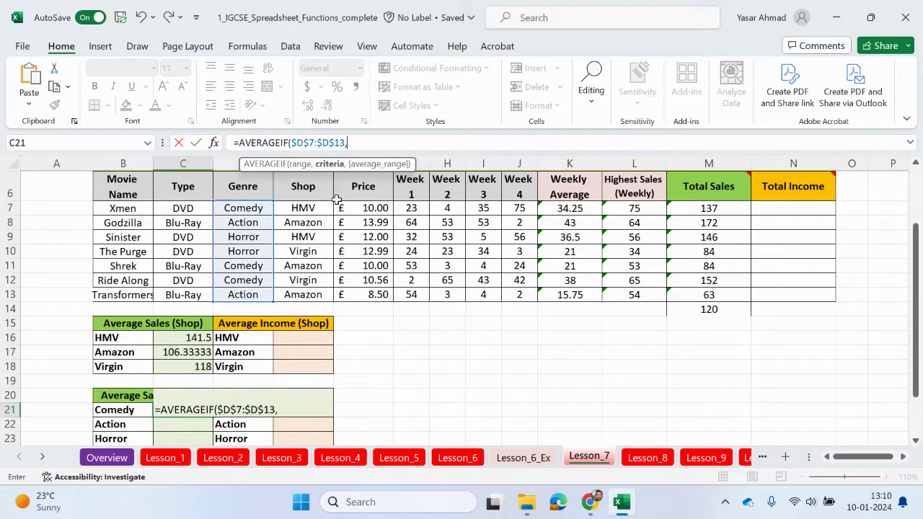
- Use B21 (Comedy) as criterion and absolute $M$7:$M$13 as average range, returning 124.33333
click(130, 409)
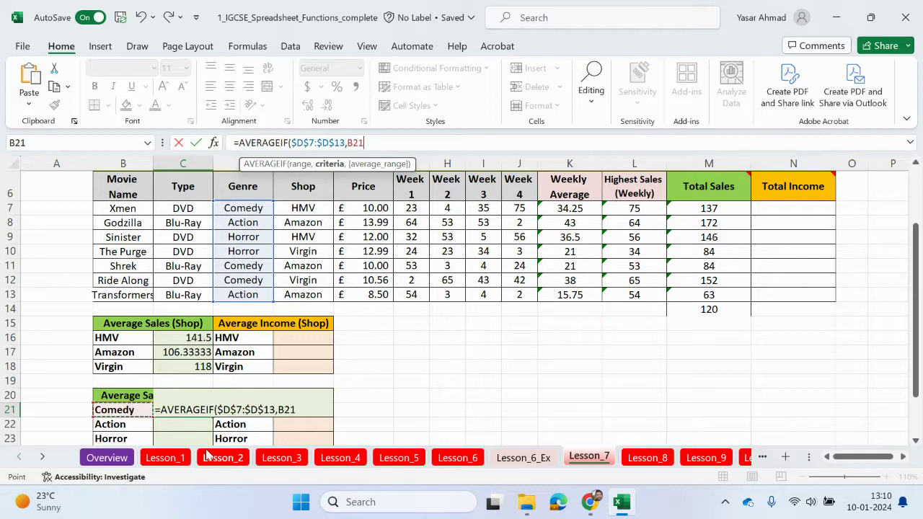
text(,)
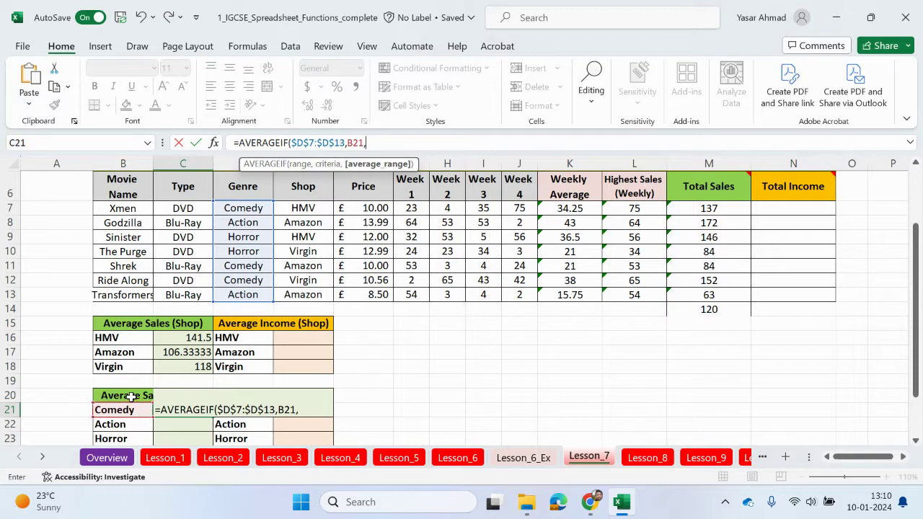
drag(696, 207, 687, 295)
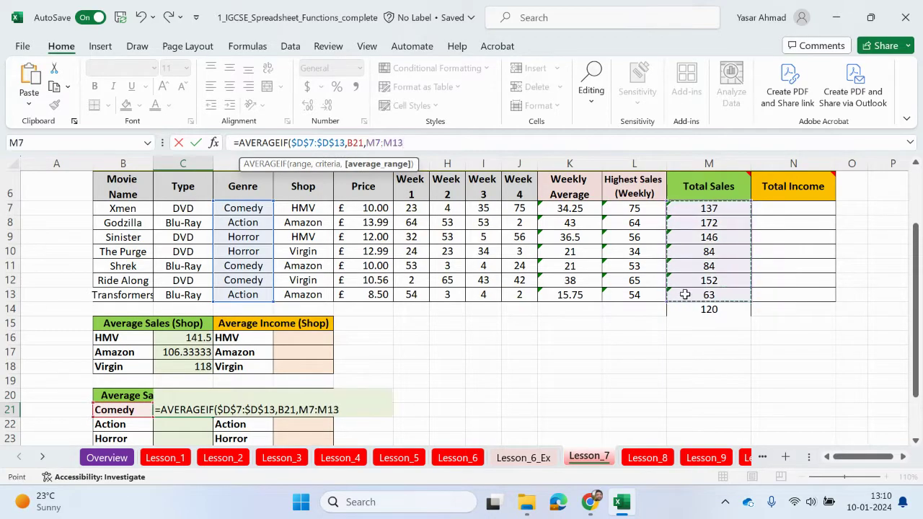
key(F4)
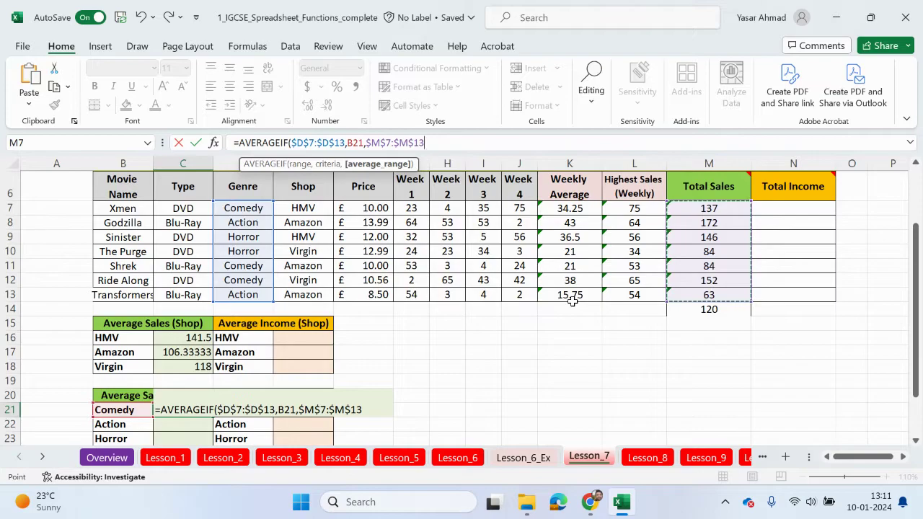
text())
key(Return)
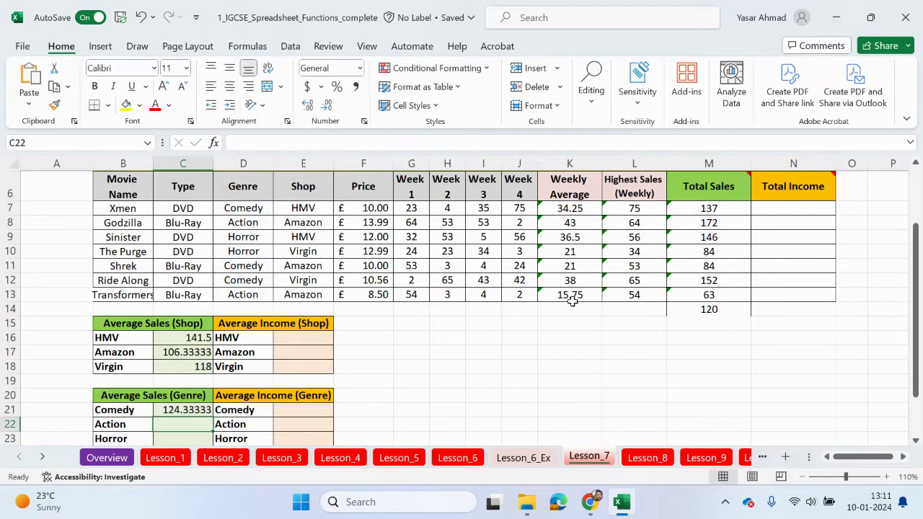
scroll(569, 296, down, 1)
- Cancel the accidental cell move, then copy C21's formula down to C23 for Action (117.5) and Horror (115)
drag(199, 369, 303, 377)
click(564, 227)
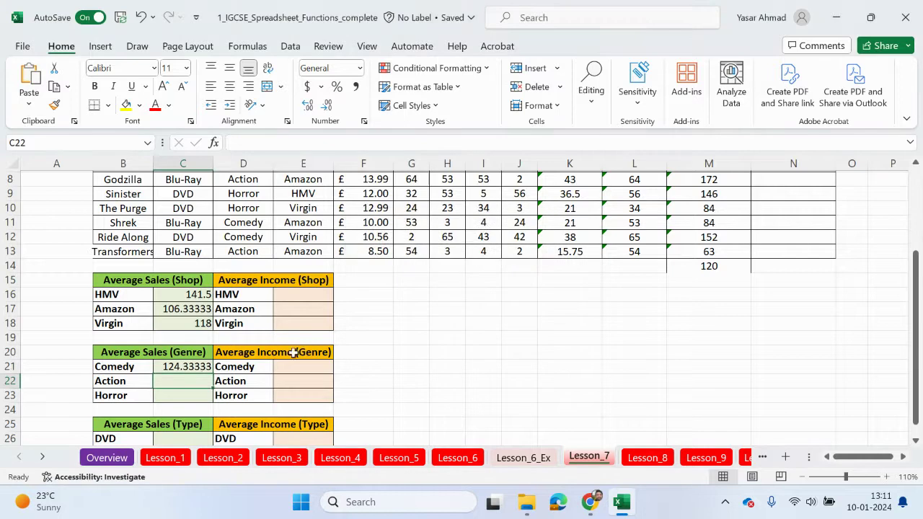
click(198, 371)
drag(211, 374, 212, 400)
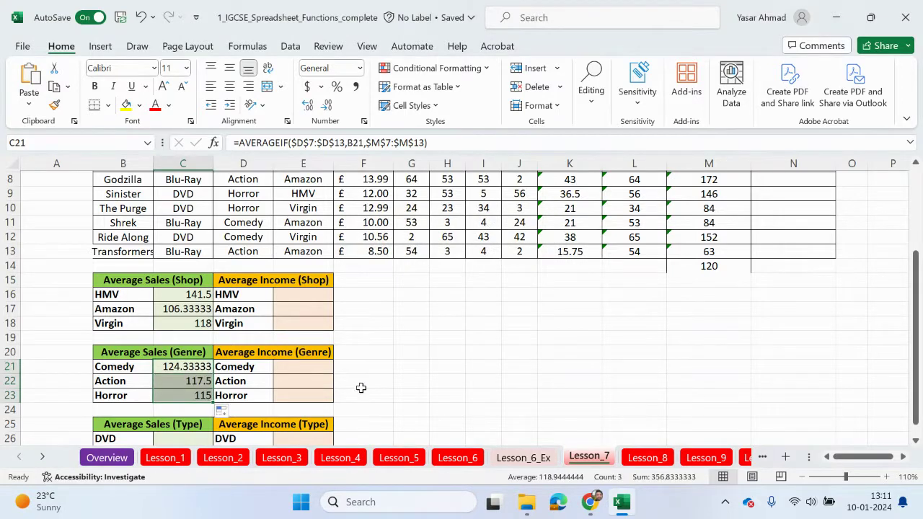
scroll(361, 387, up, 1)
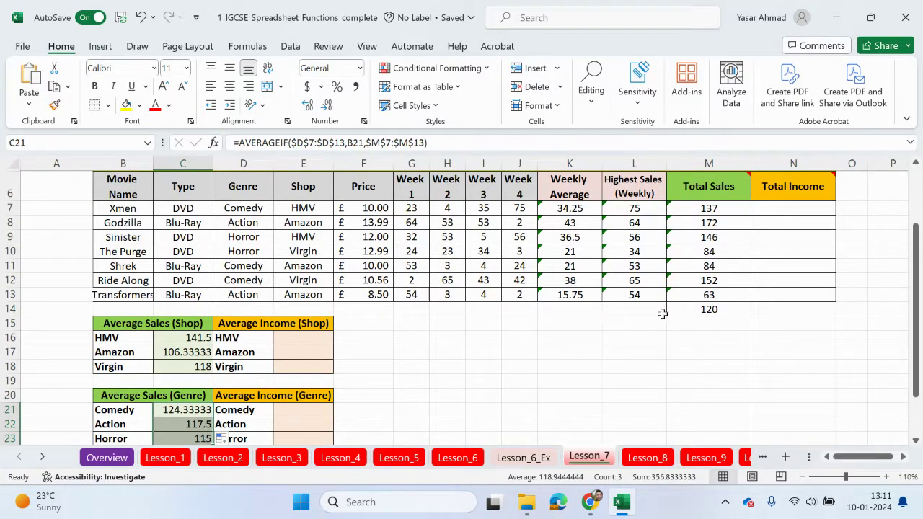
scroll(505, 364, down, 2)
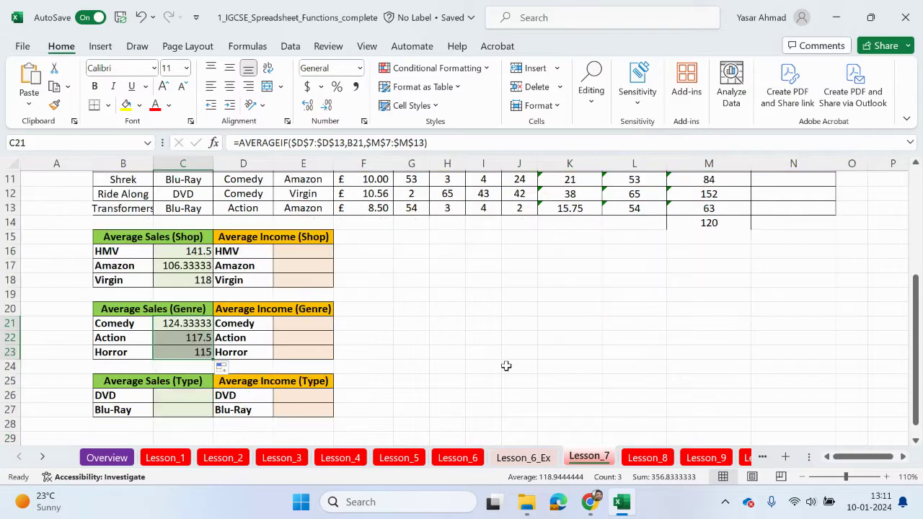
scroll(506, 366, up, 4)
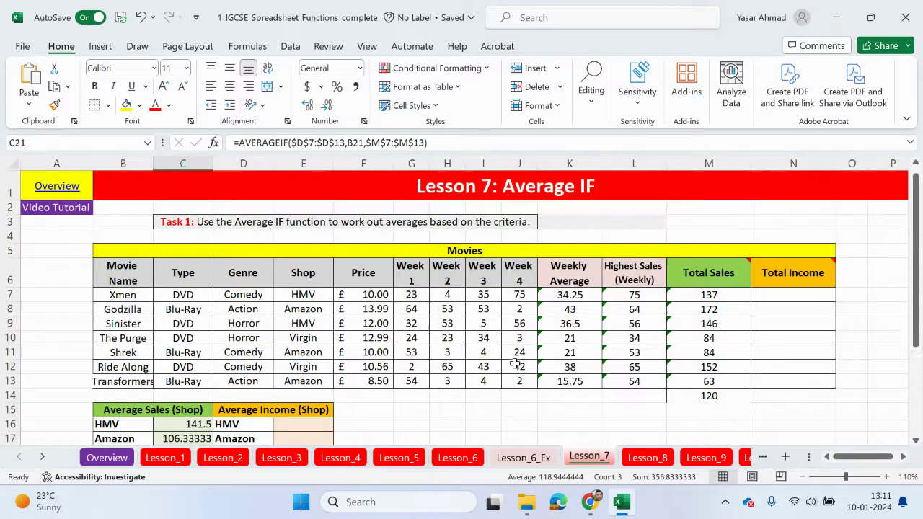
scroll(483, 367, down, 1)
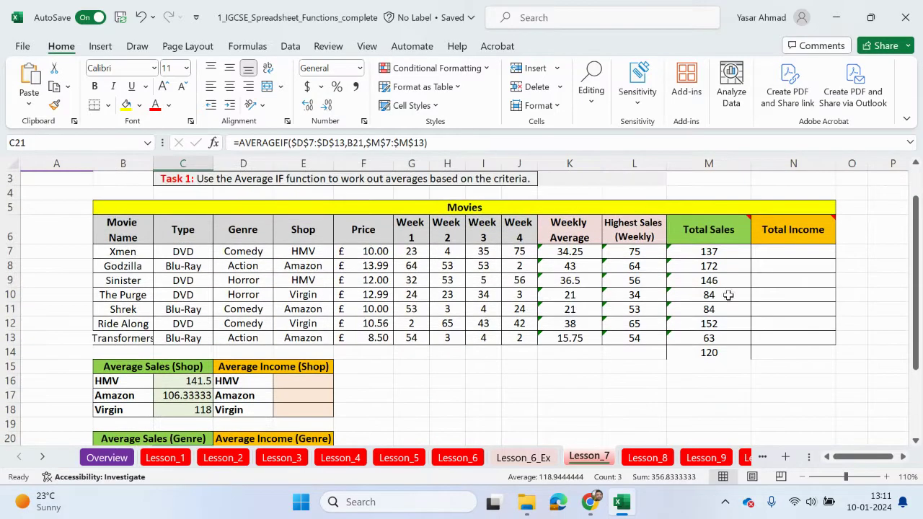
mouse_move(821, 225)
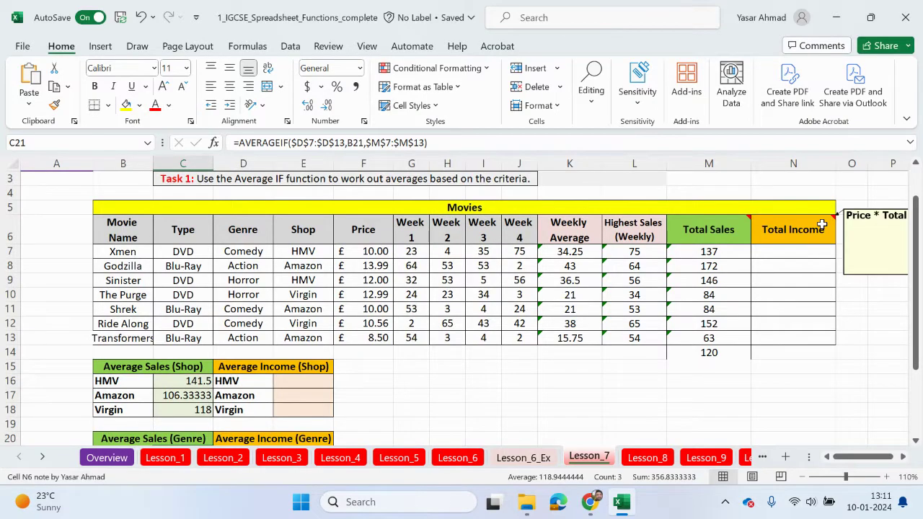
click(368, 254)
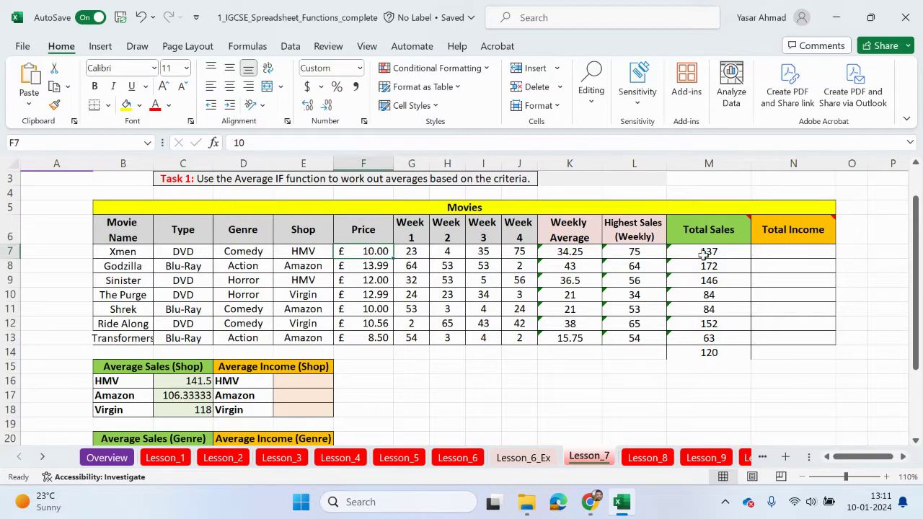
- Enter =F7*M7 in N7 and copy it down to N13, giving £1,370.00 to £535.50
click(778, 251)
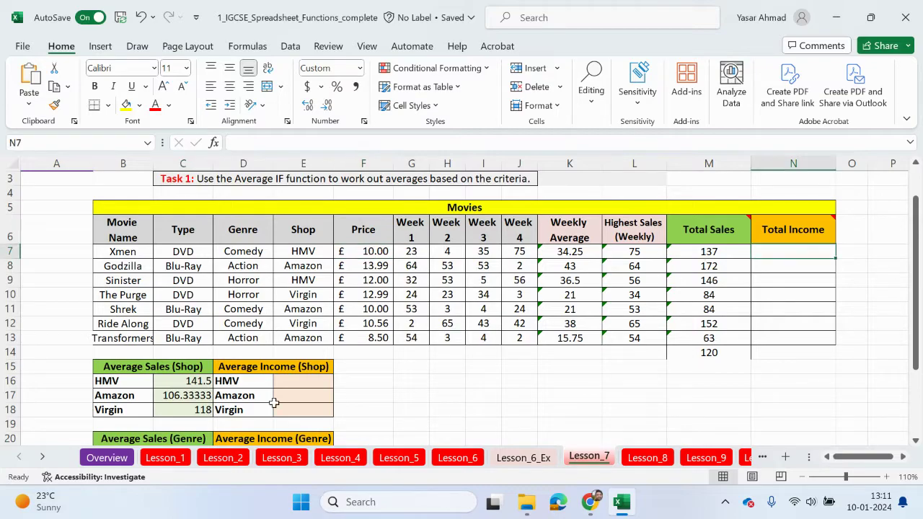
text(=)
click(353, 253)
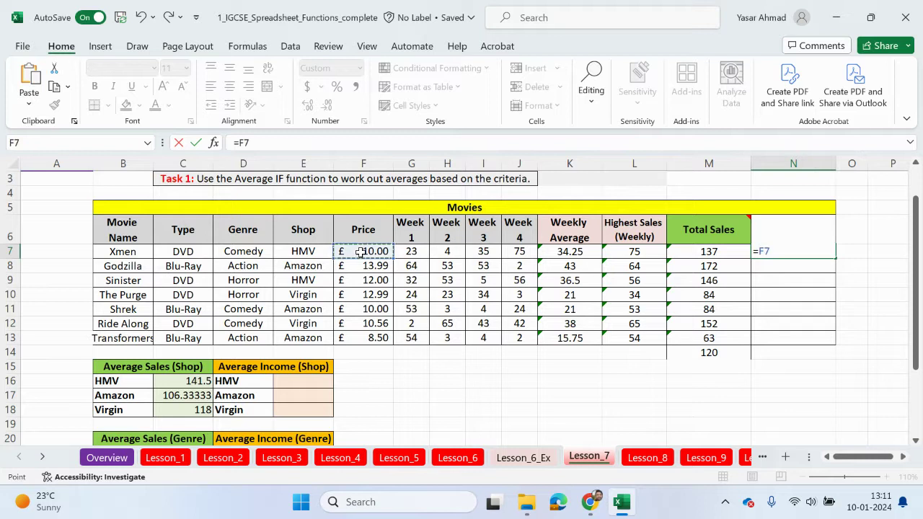
text(*)
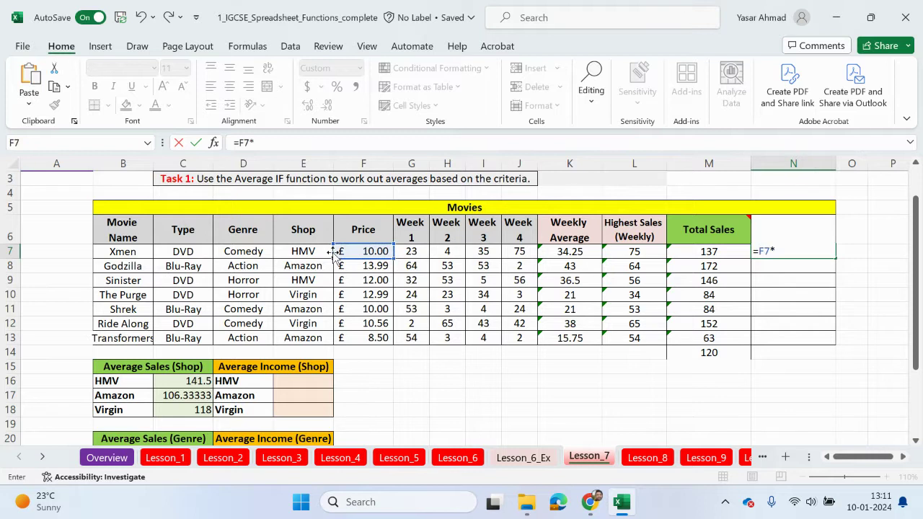
click(699, 249)
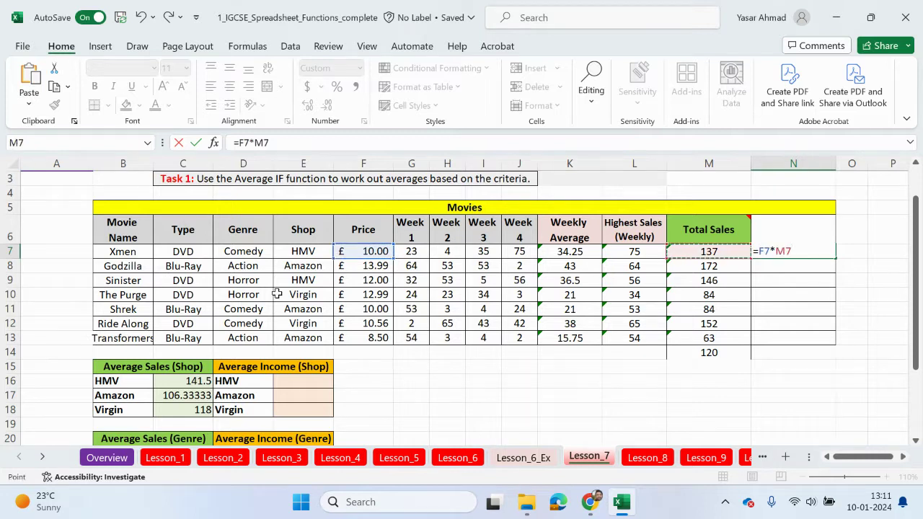
key(Return)
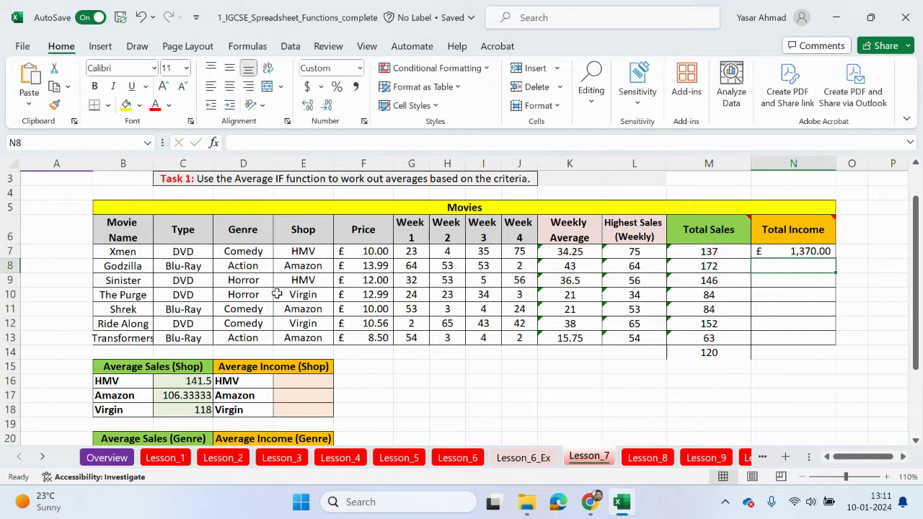
click(791, 257)
drag(834, 262, 821, 341)
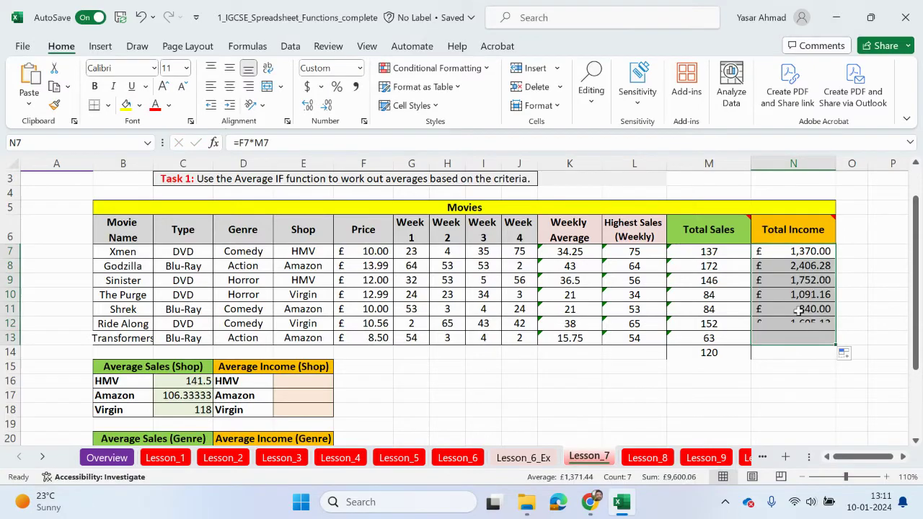
click(304, 380)
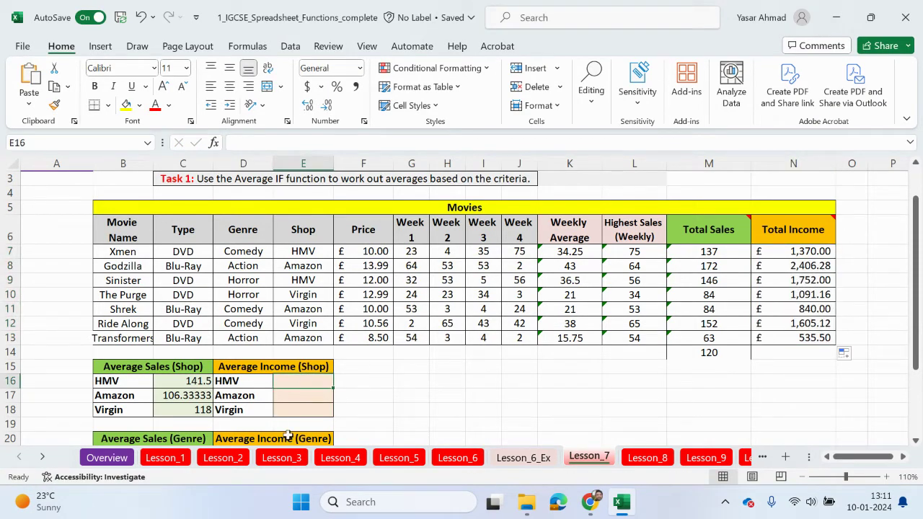
- Start an AVERAGEIF formula in E16 with the absolute Shop range $E$7:$E$13 as criteria range
text(=a)
key(BackSpace)
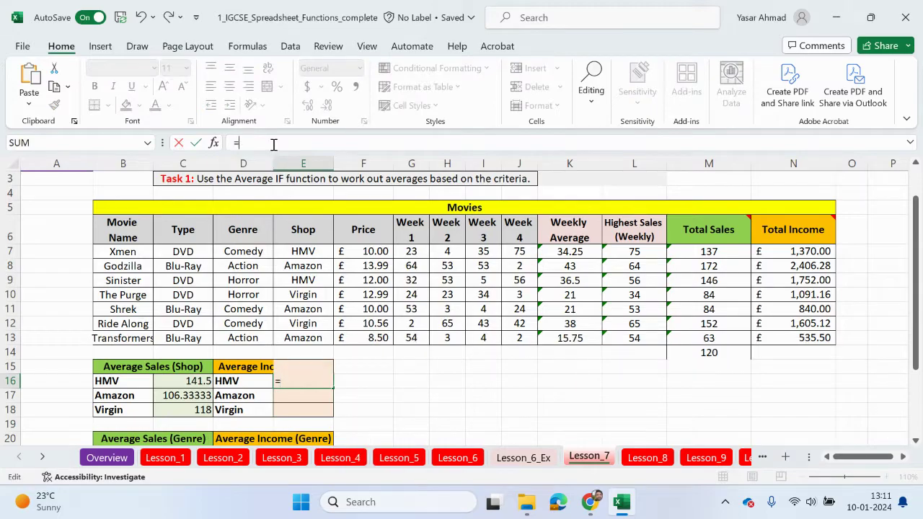
text(average)
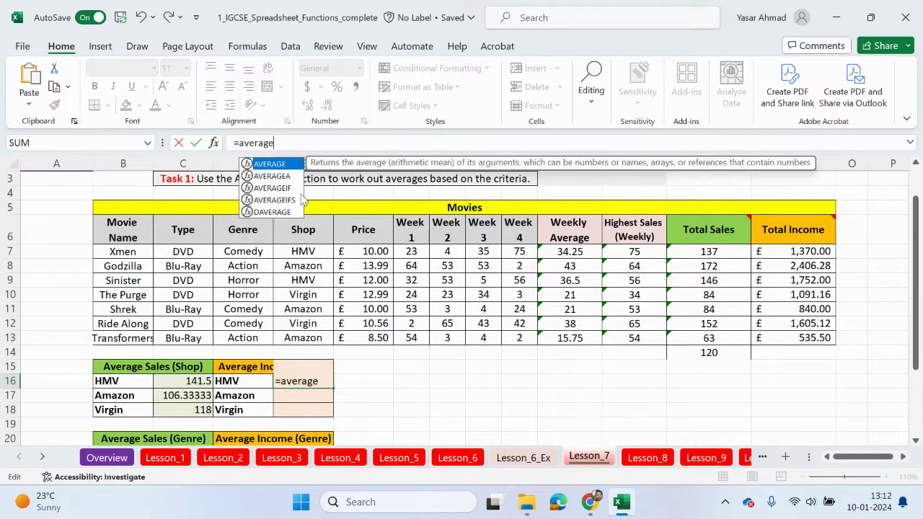
click(303, 200)
double_click(292, 188)
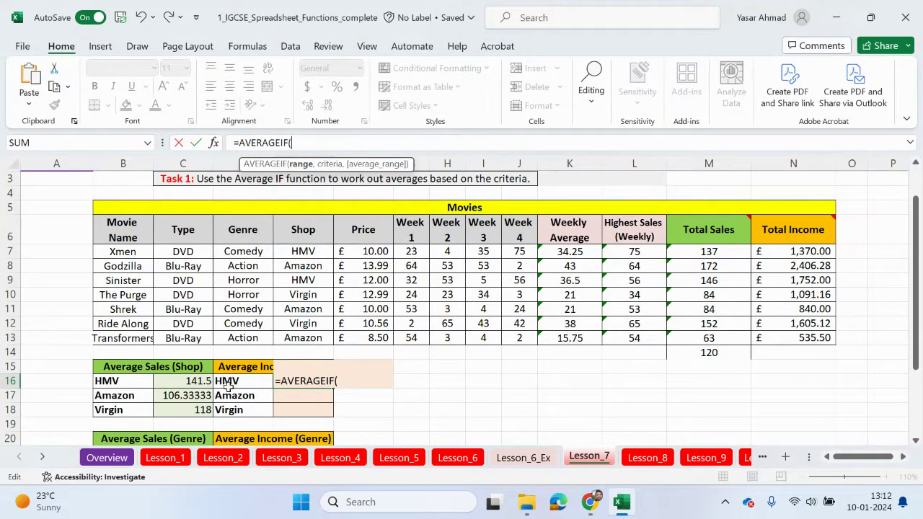
drag(292, 248, 301, 340)
key(F4)
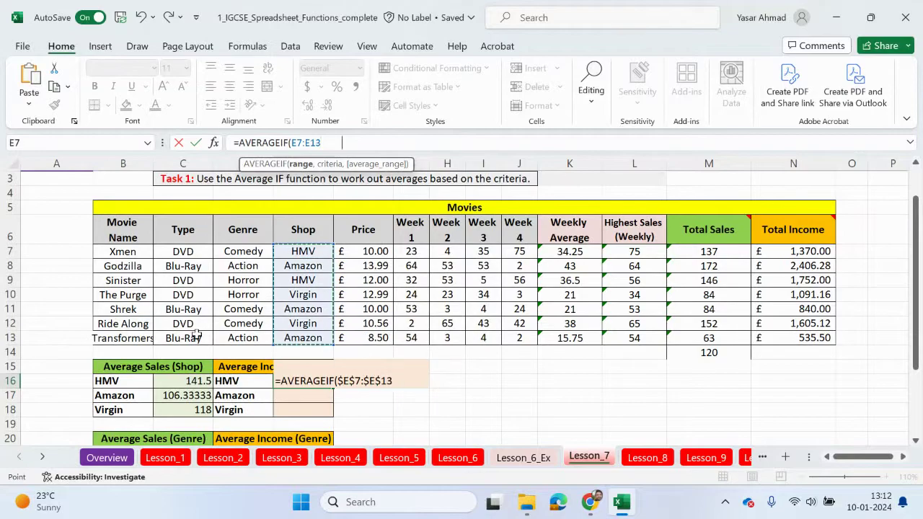
- Finish it with criteria D16 and average range $N$7:$N$13, then fill it down to E18
text(,)
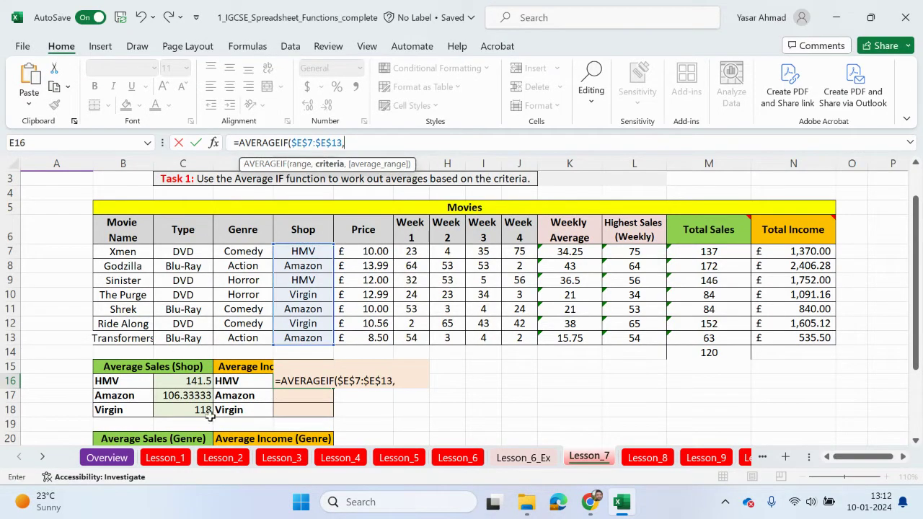
click(228, 382)
text(,)
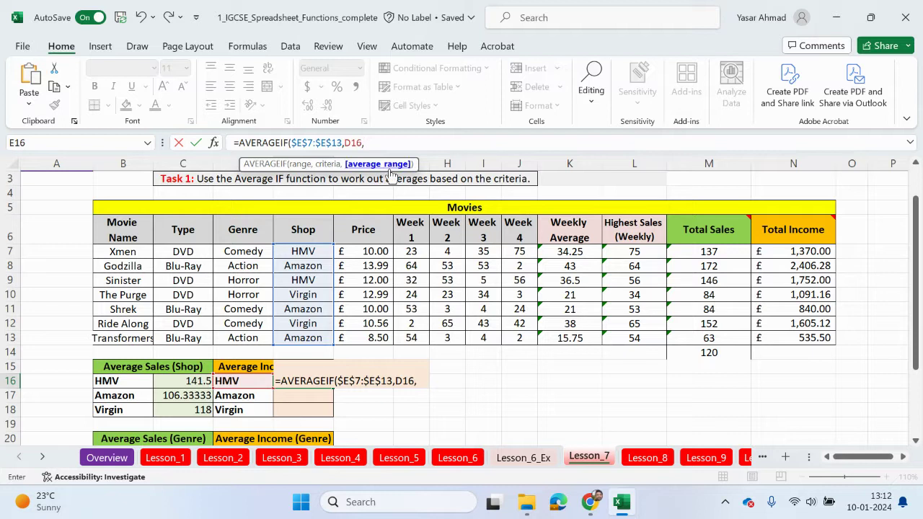
drag(810, 251, 804, 308)
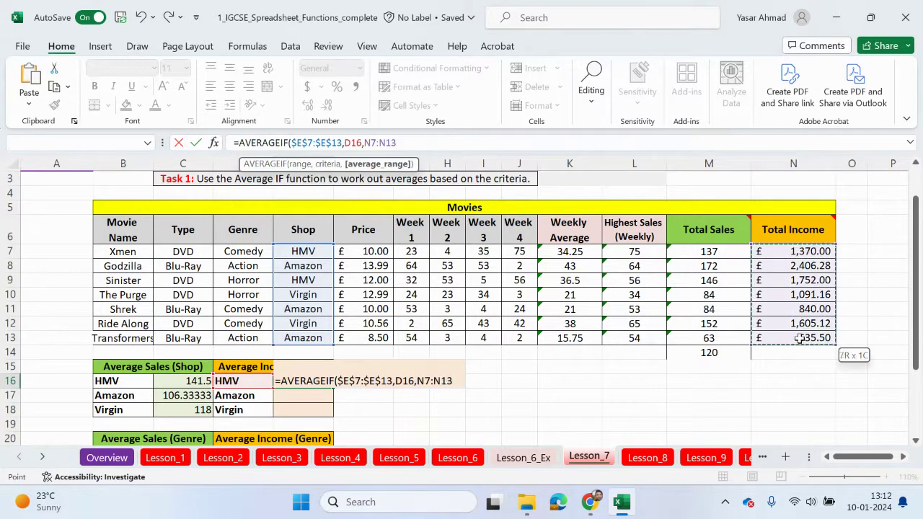
key(F4)
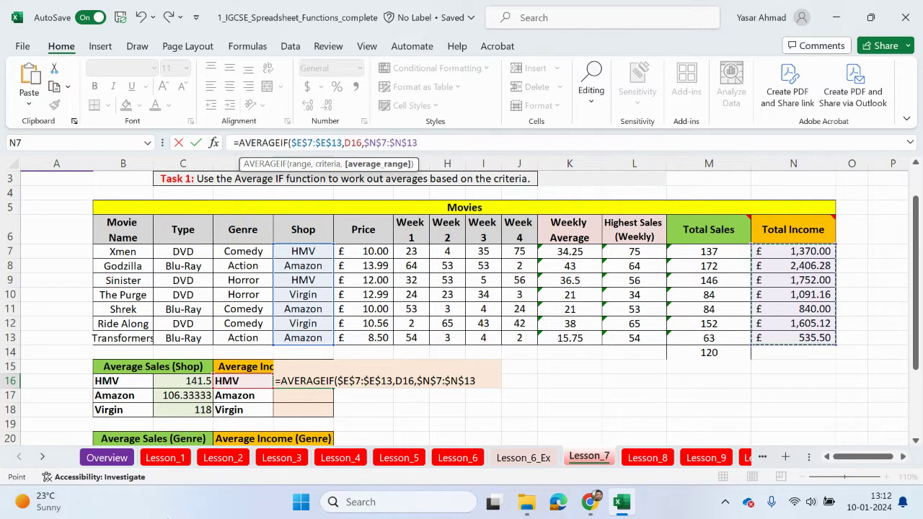
key(Return)
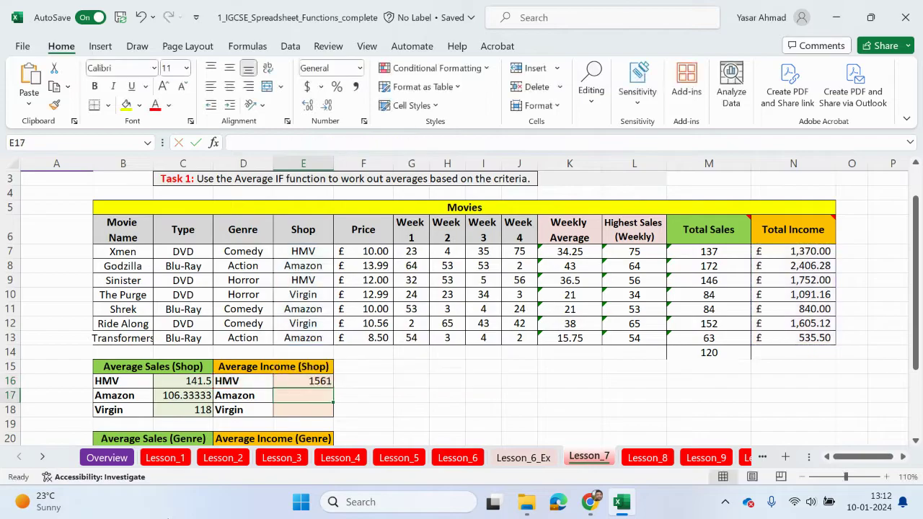
click(315, 381)
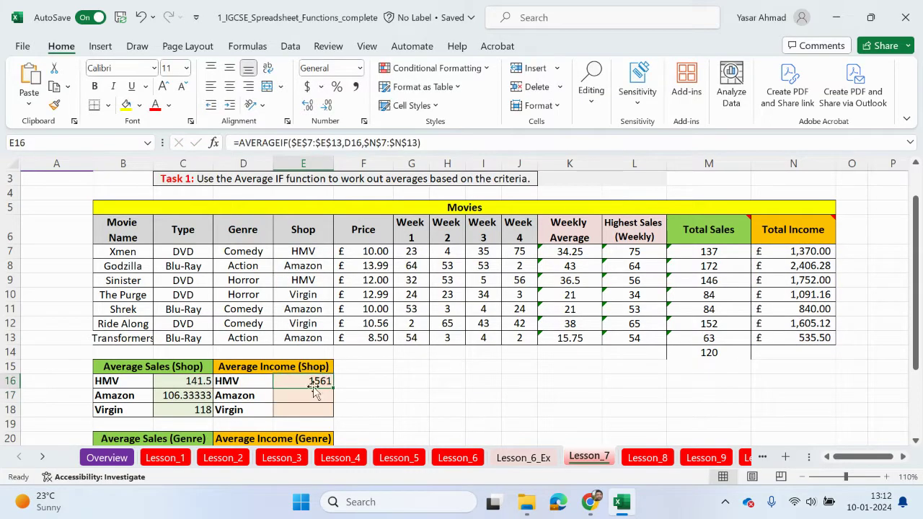
drag(333, 388, 323, 422)
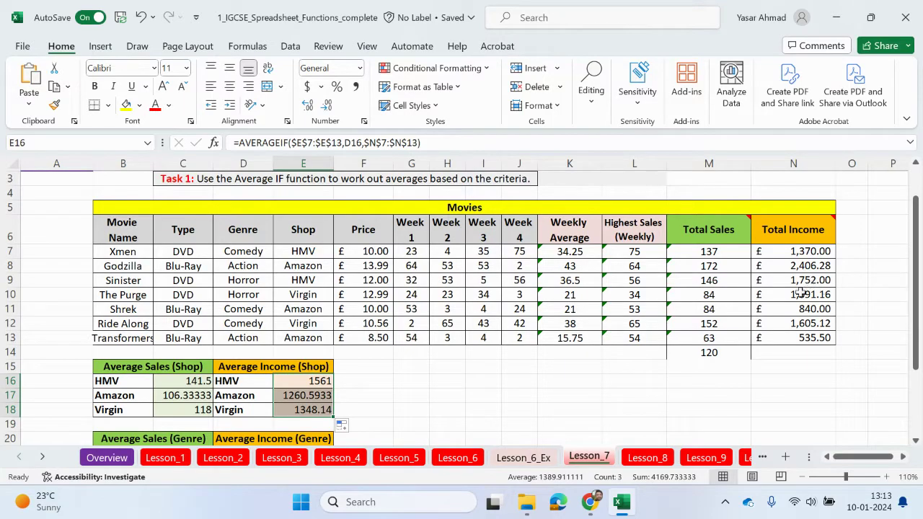
- Format E16:E18 with the £ English (United Kingdom) accounting format
click(330, 379)
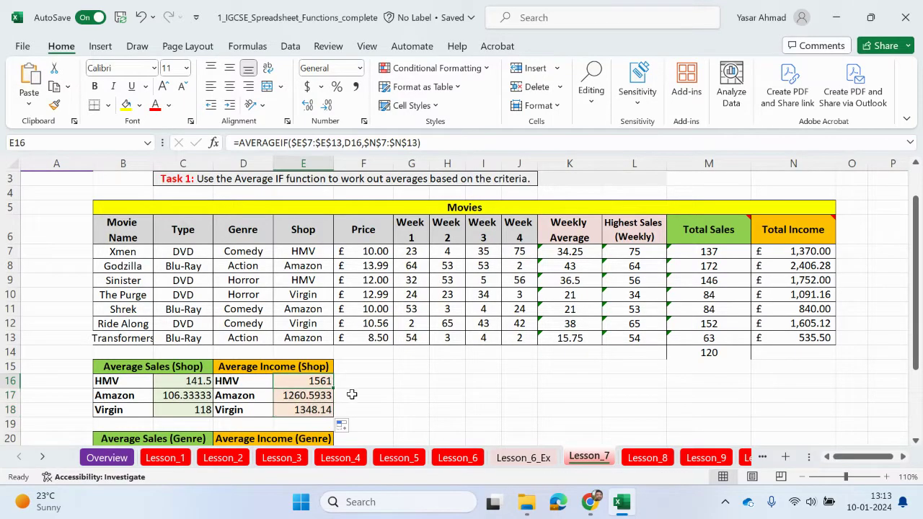
drag(320, 382, 315, 412)
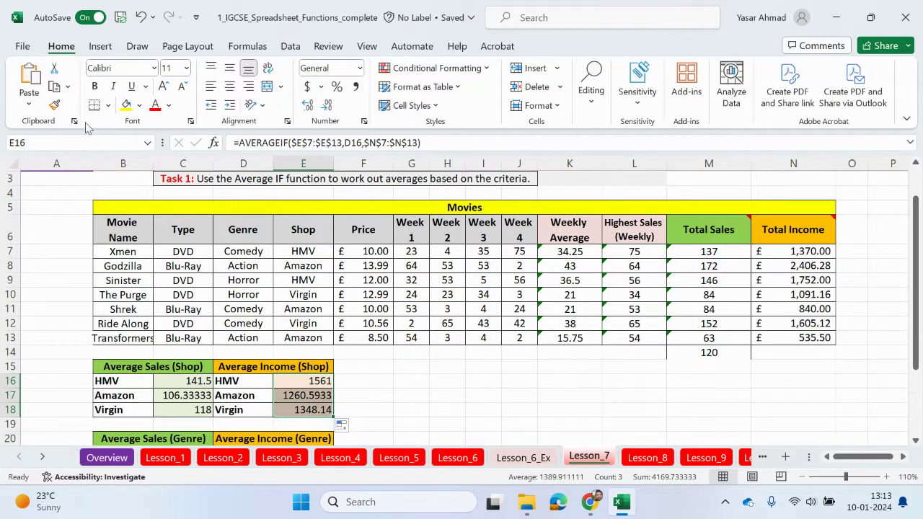
click(320, 87)
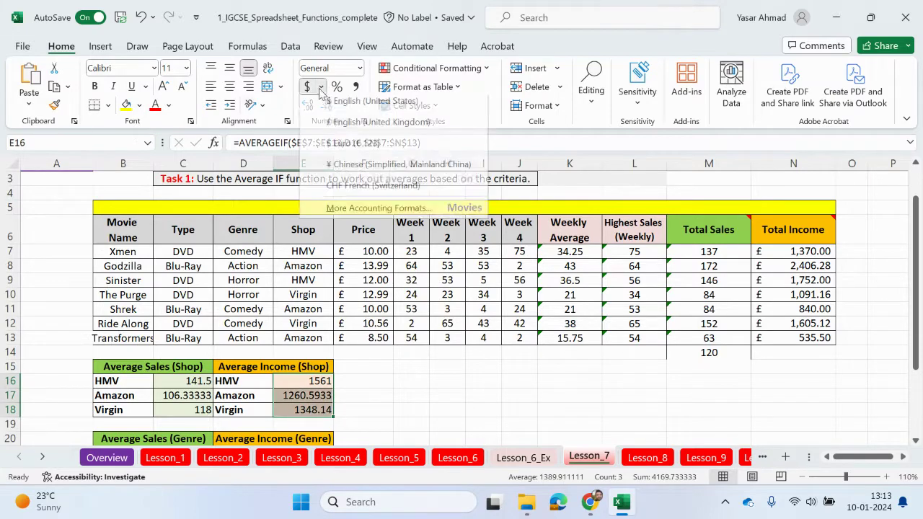
click(369, 128)
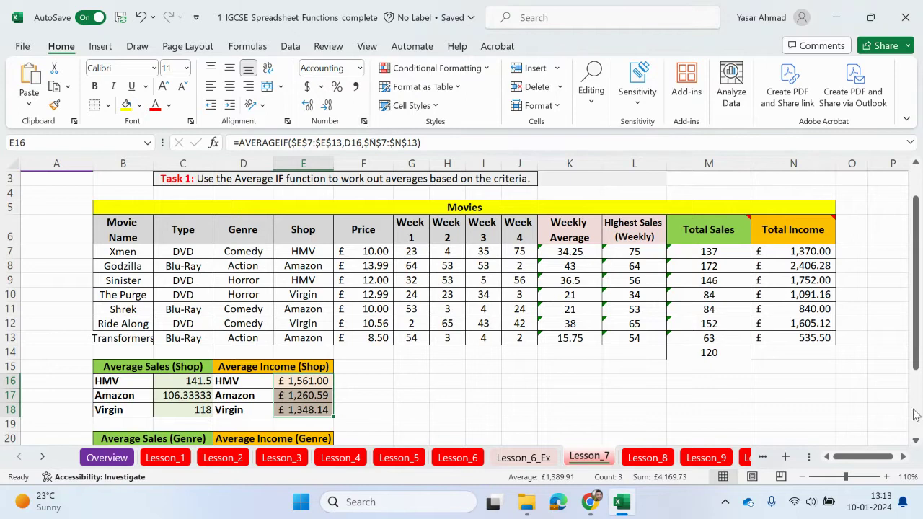
click(903, 455)
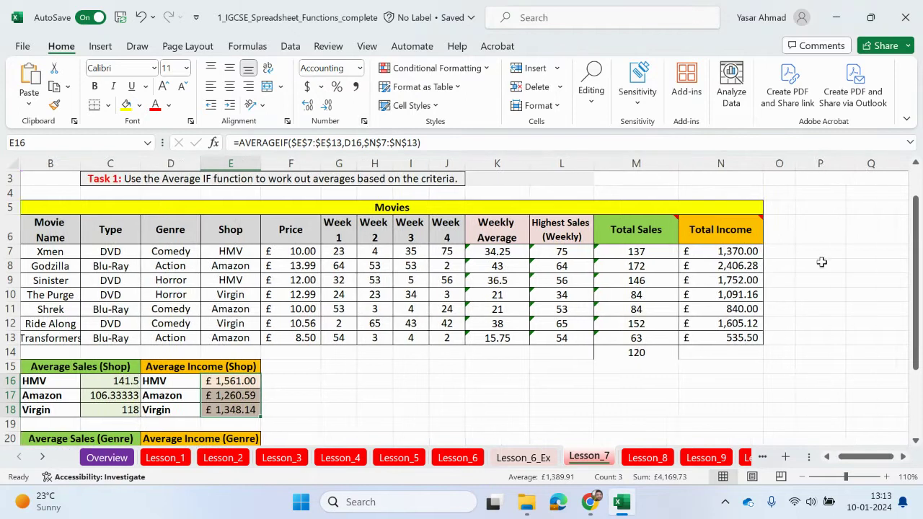
- Verify the HMV average with a temporary =(N7+N9)/2 in P7, then delete it
click(826, 251)
text(=)
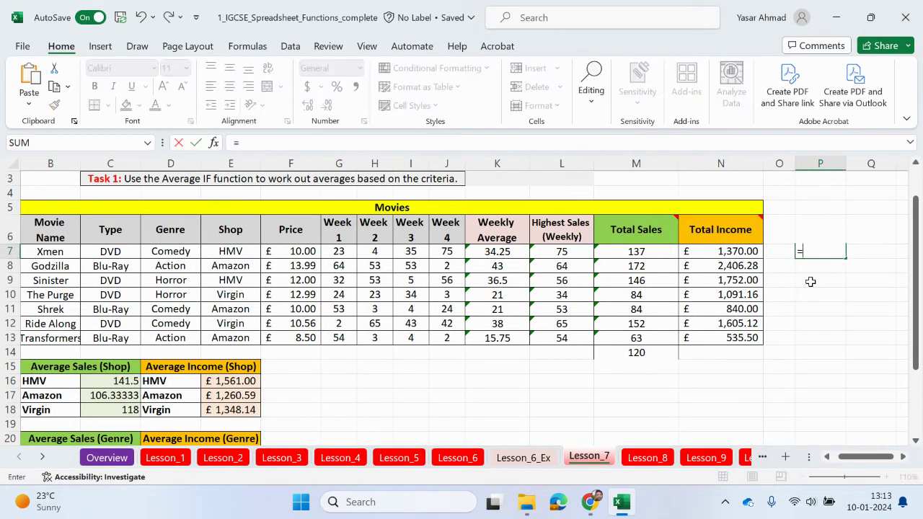
text(()
click(709, 249)
text(+)
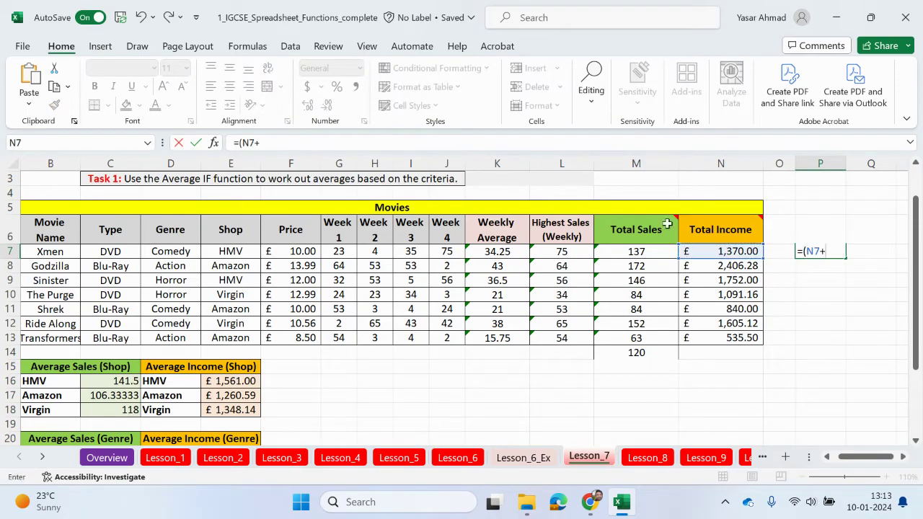
click(740, 282)
text())
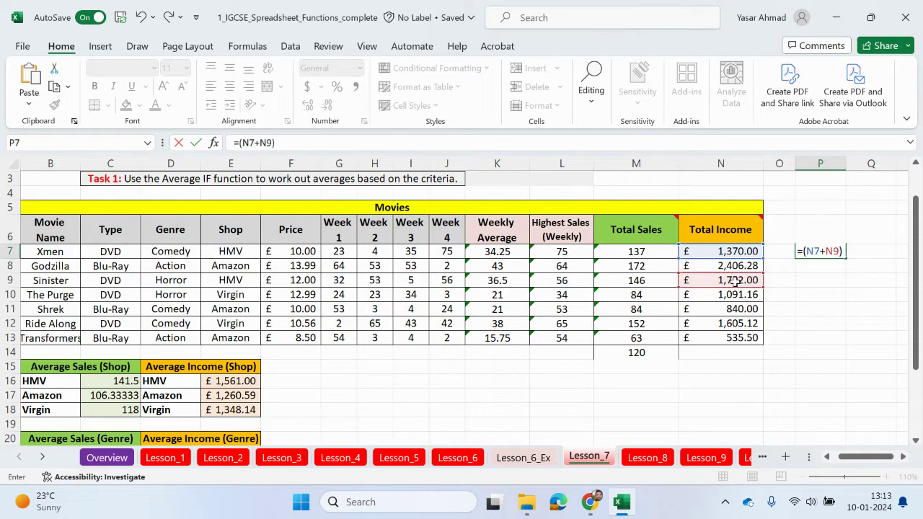
text(/2)
key(Return)
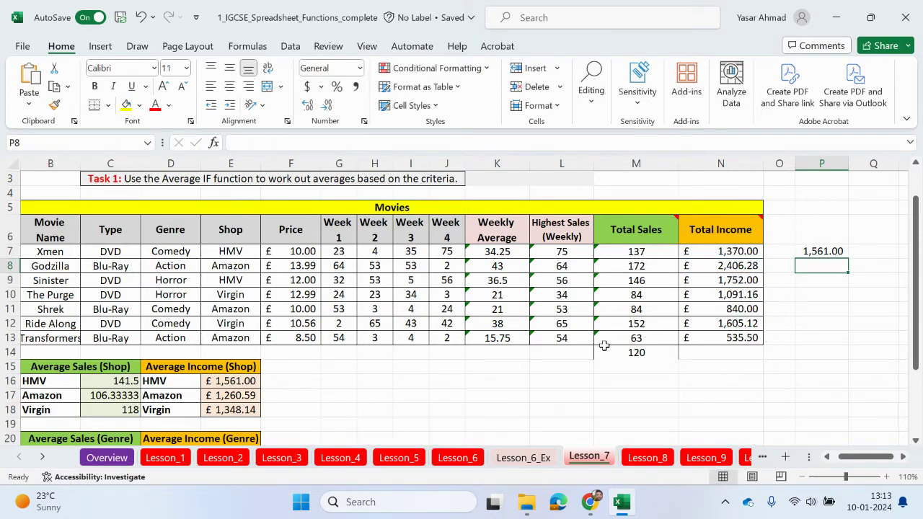
click(838, 254)
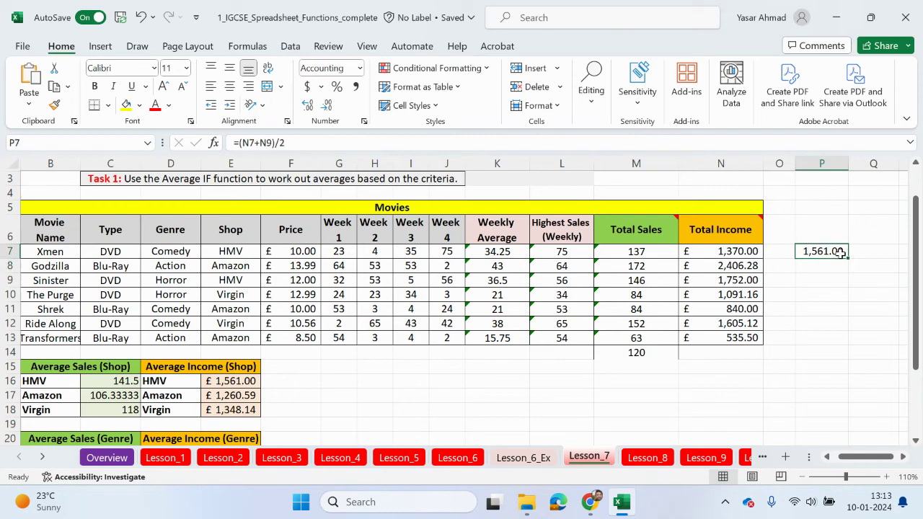
key(Delete)
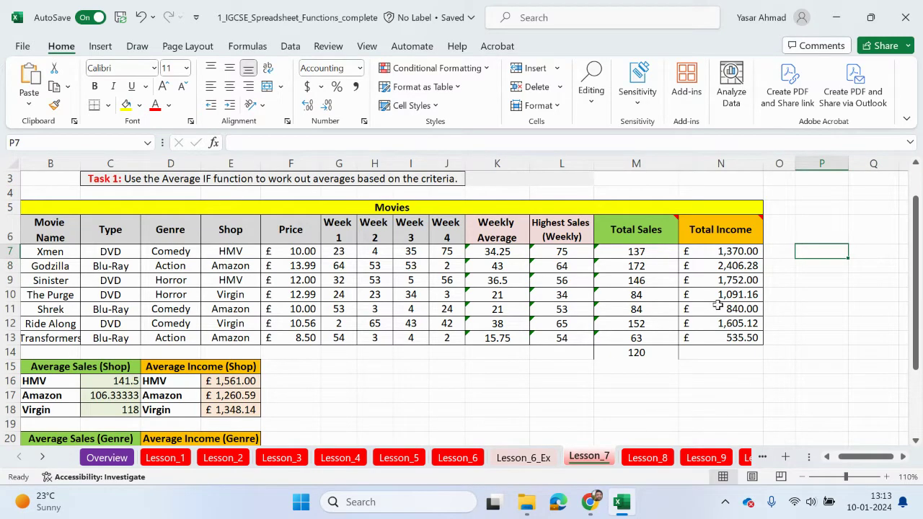
scroll(454, 257, up, 1)
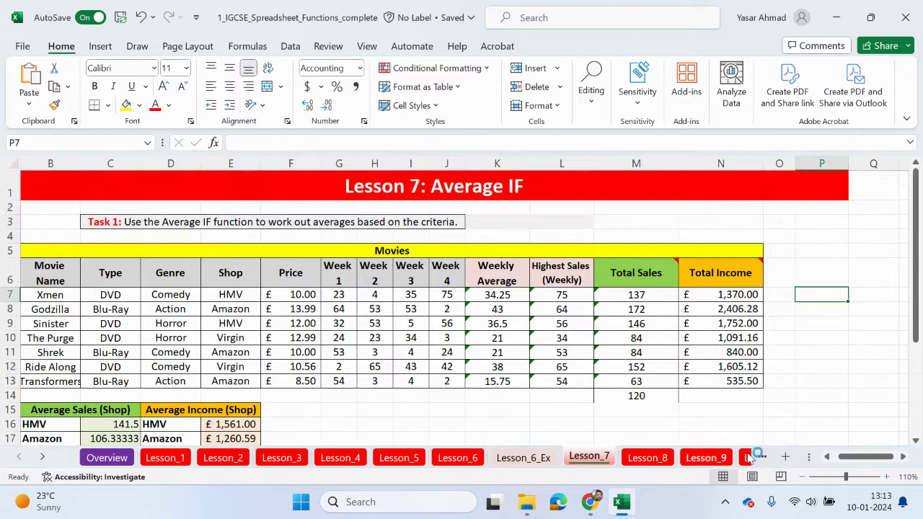
drag(851, 457, 842, 457)
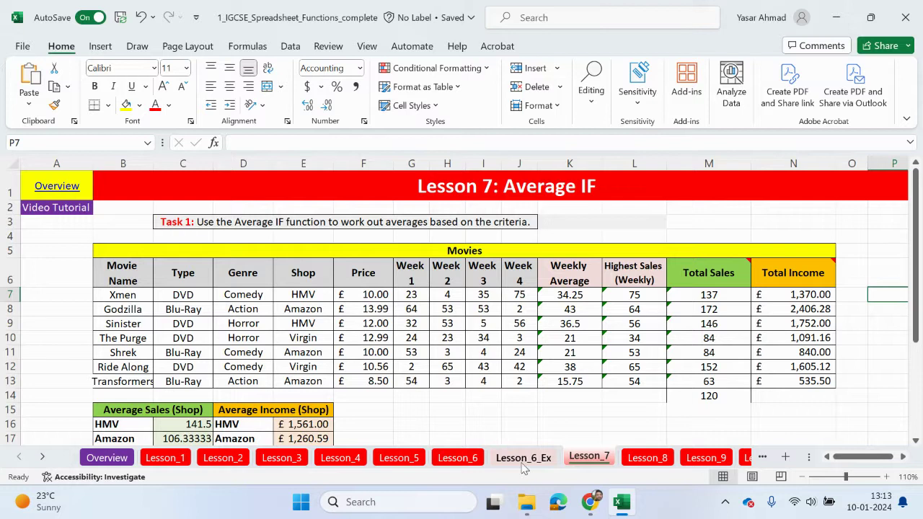
click(470, 458)
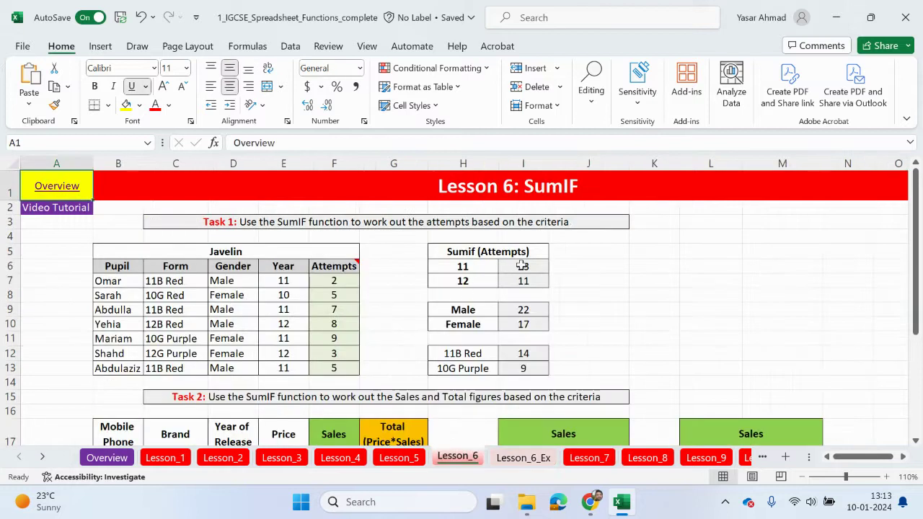
click(519, 266)
click(287, 143)
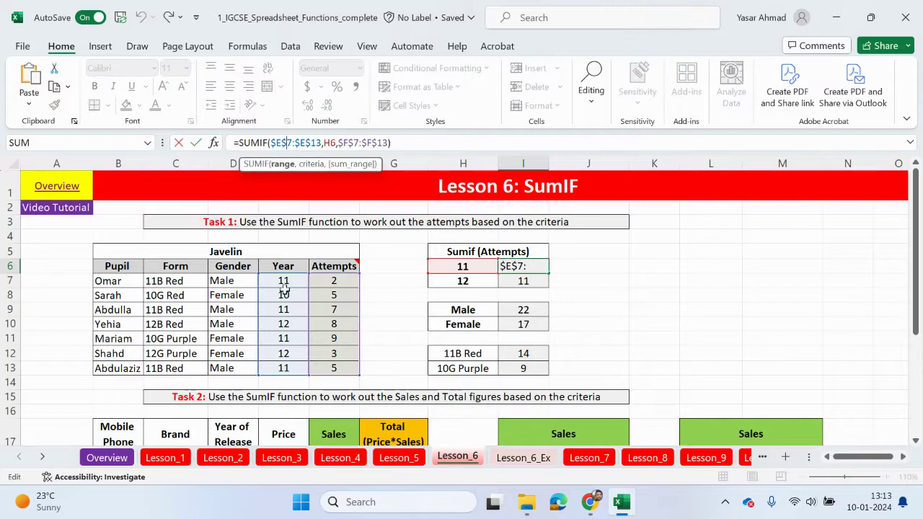
click(329, 143)
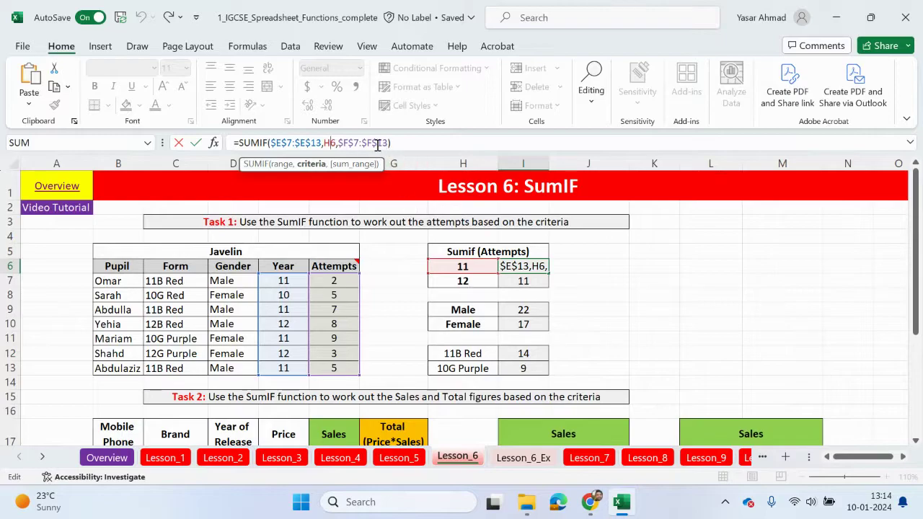
click(349, 142)
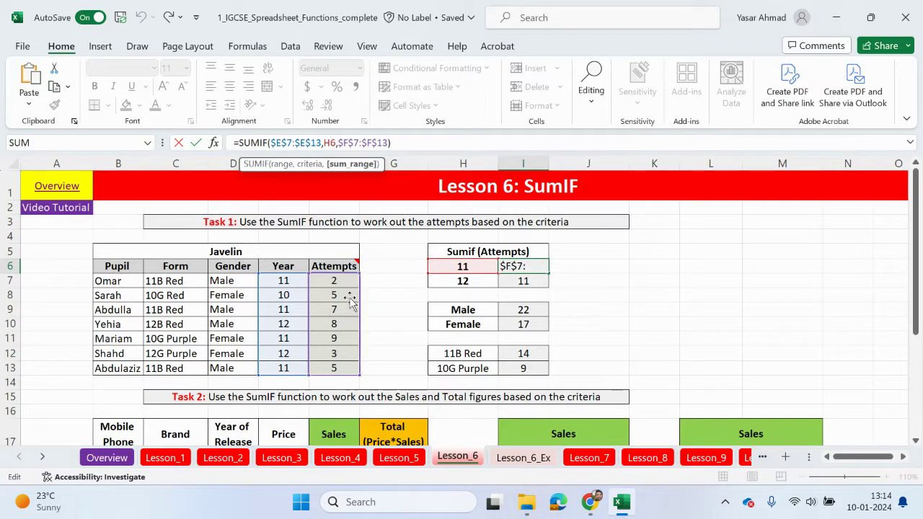
click(588, 458)
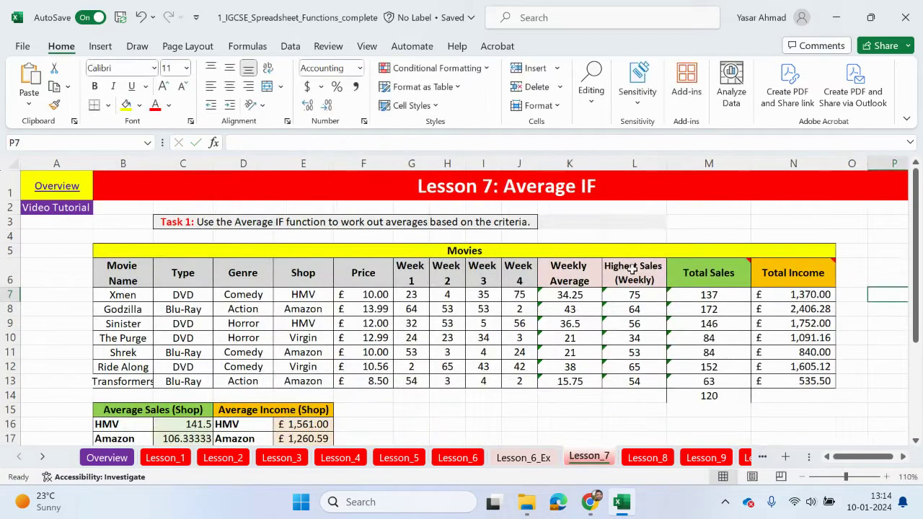
- Review the AVERAGEIF formula in E16, pointing out its average range argument
click(324, 426)
click(312, 142)
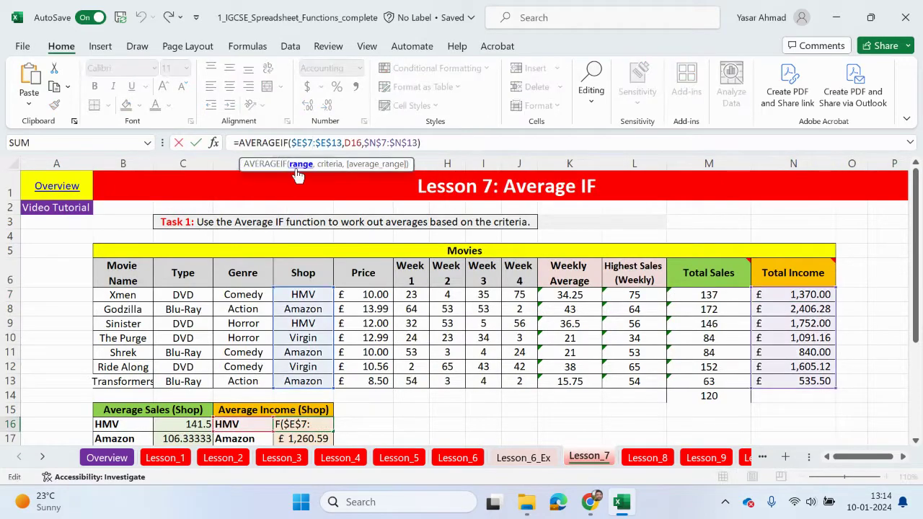
click(378, 165)
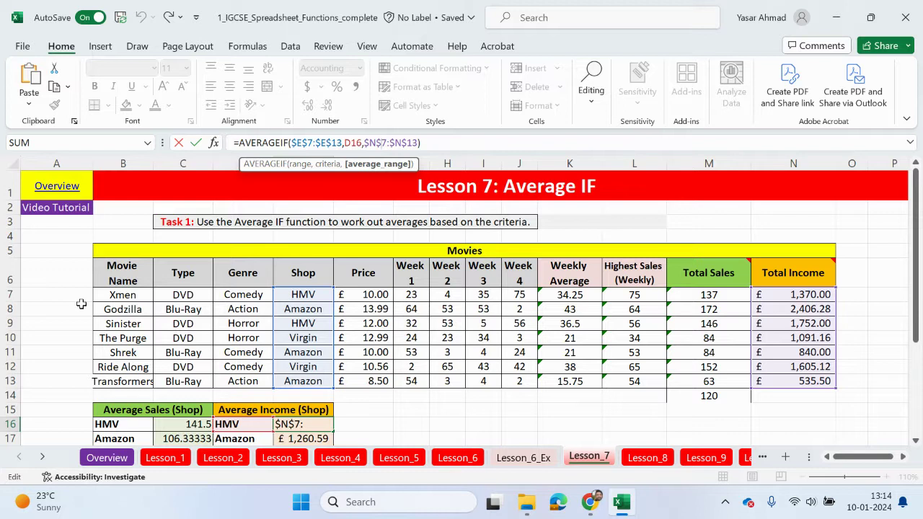
- Go to the Overview sheet, then switch to the browser's New Tab page
click(73, 189)
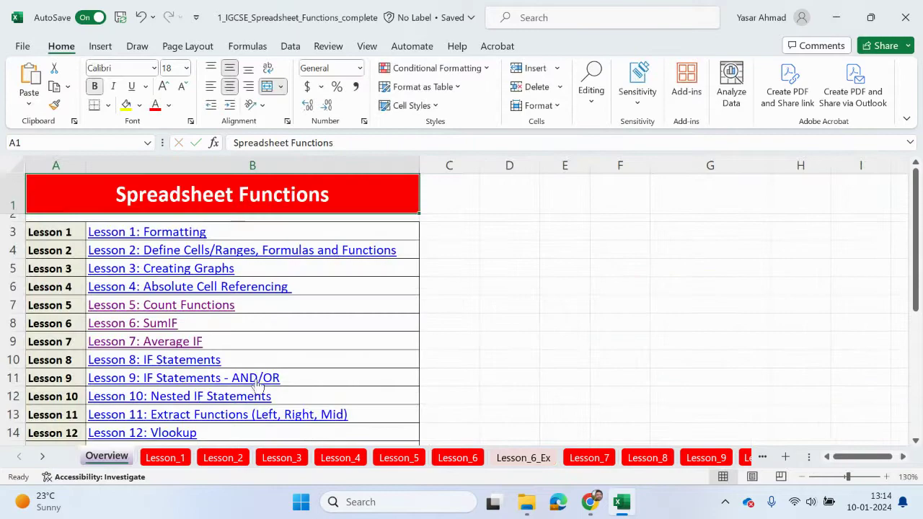
mouse_move(587, 503)
click(526, 426)
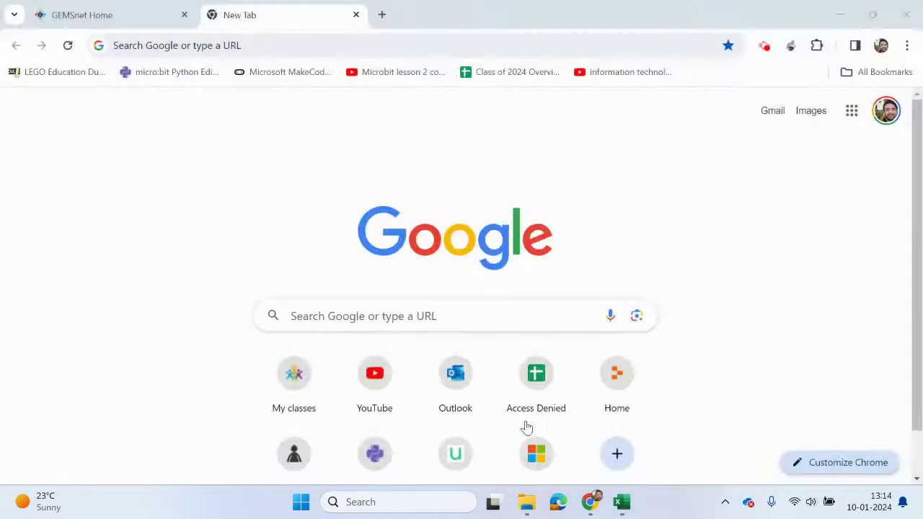
click(763, 45)
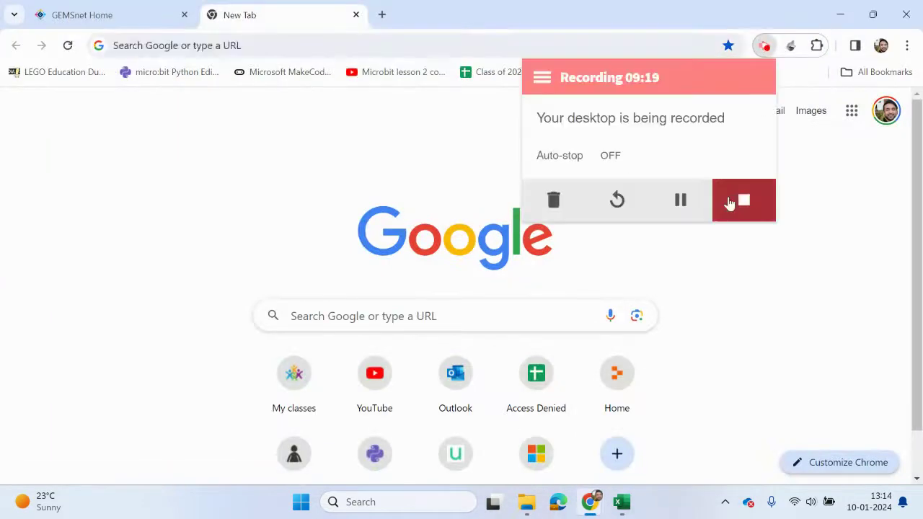